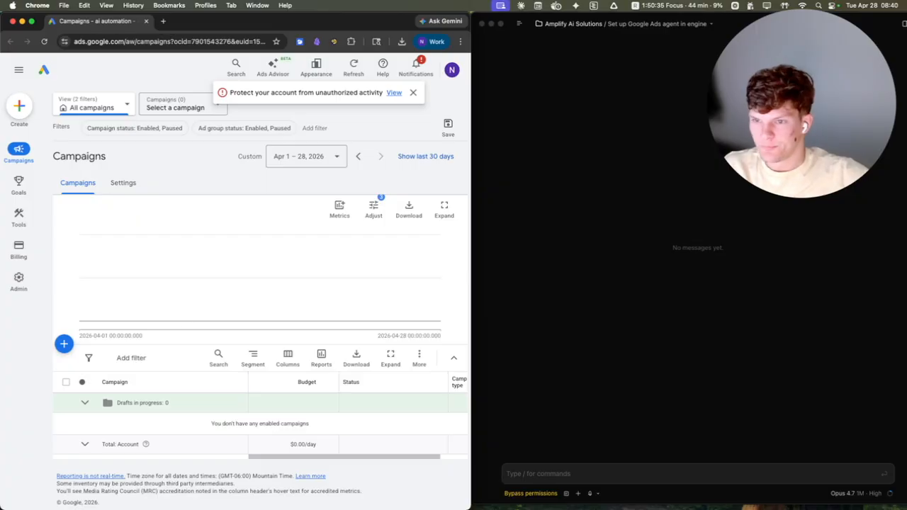
Step: Enlarge the browser window and open the API center in the AmplifyAiSolutions manager account's admin settings
key("super+Tab")
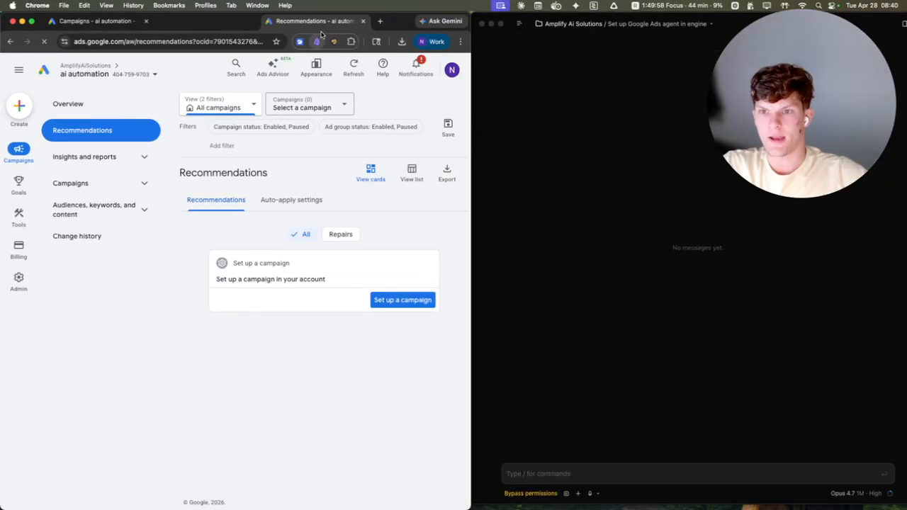
left_click_drag(334, 21, 424, 42)
double_click(437, 35)
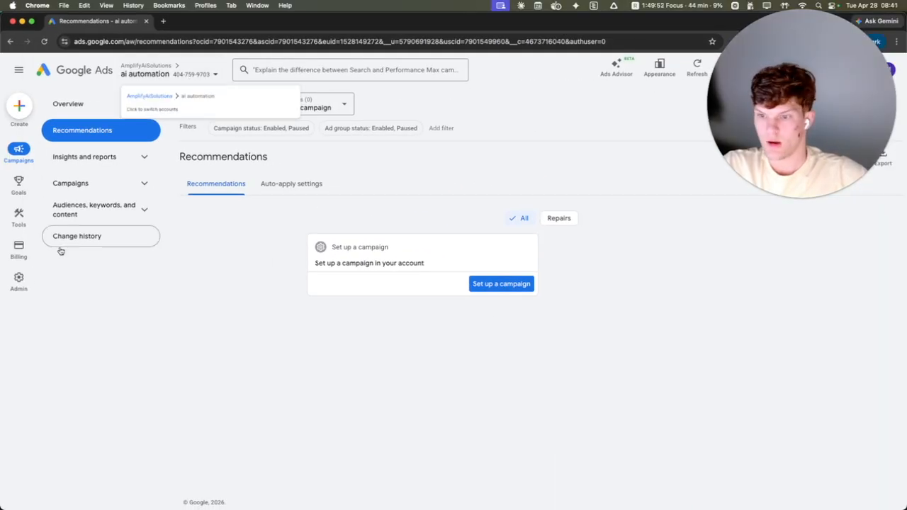
left_click(19, 280)
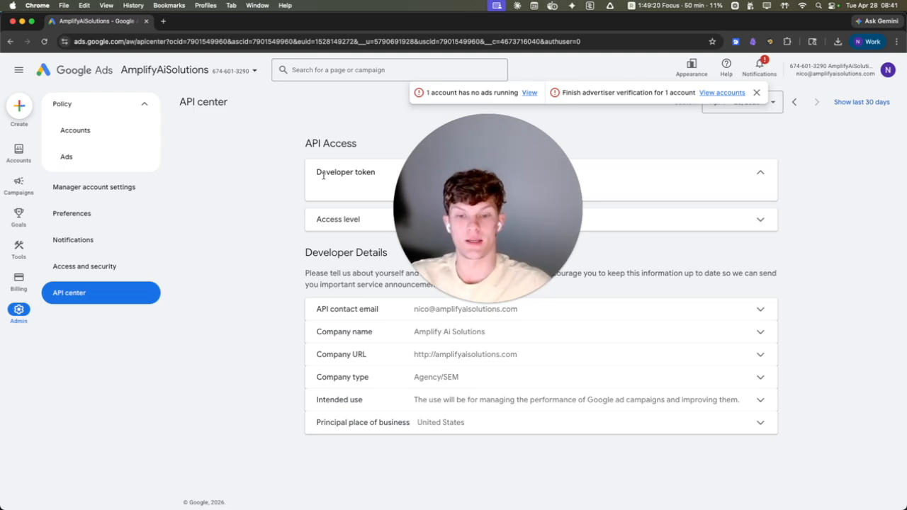
Step: Expand the API access level details and open the Standard Access application form
left_click_drag(478, 243, 440, 146)
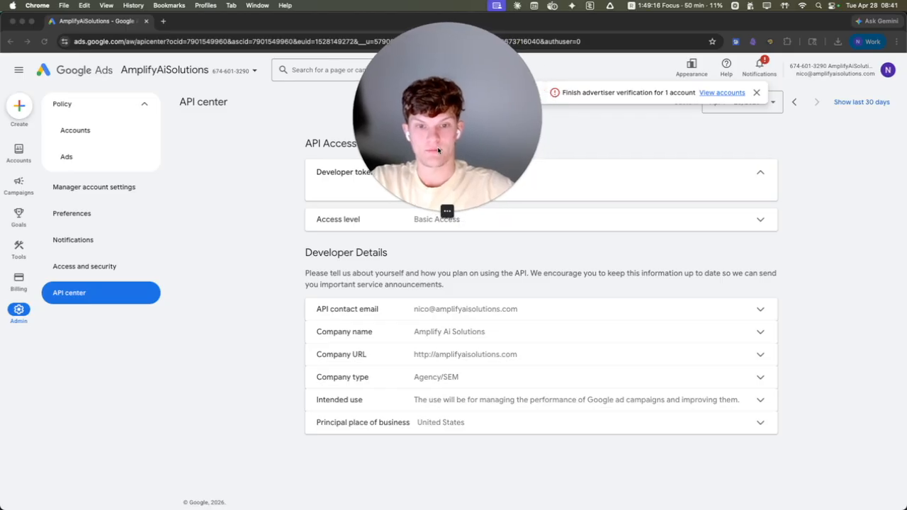
left_click(758, 220)
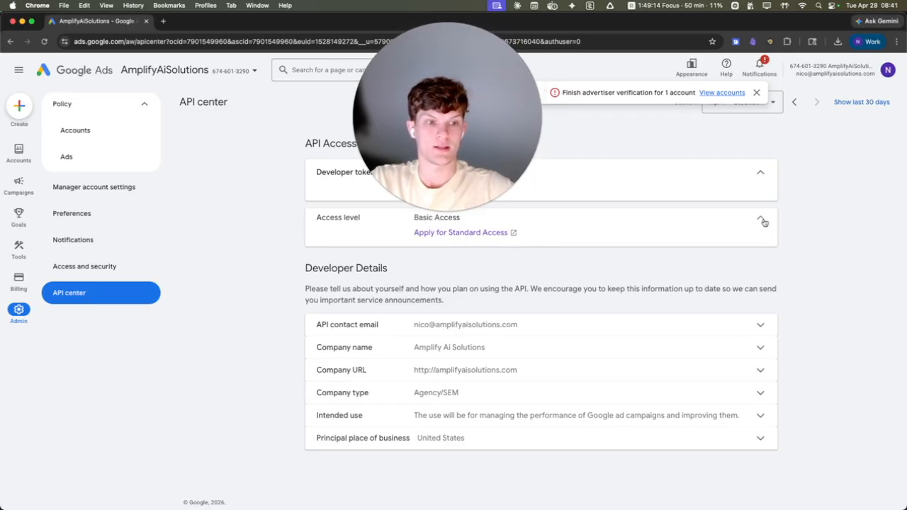
left_click(507, 238)
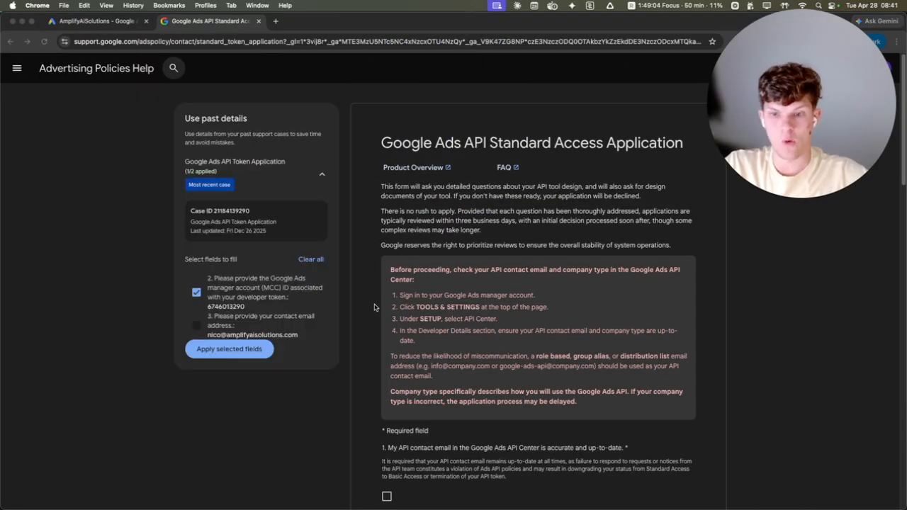
Step: Confirm that the API contact email is accurate and answer No to having an ongoing relationship with a Google representative
scroll(374, 307, "down", 5)
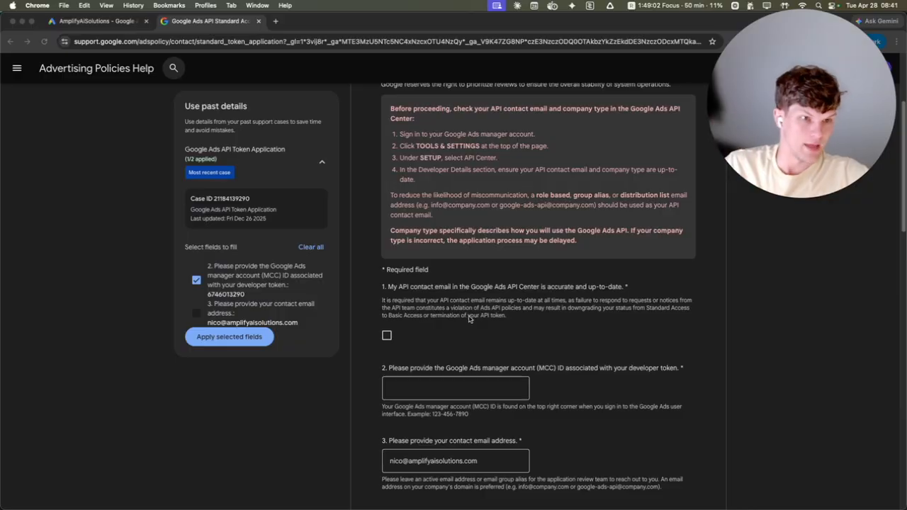
left_click(387, 338)
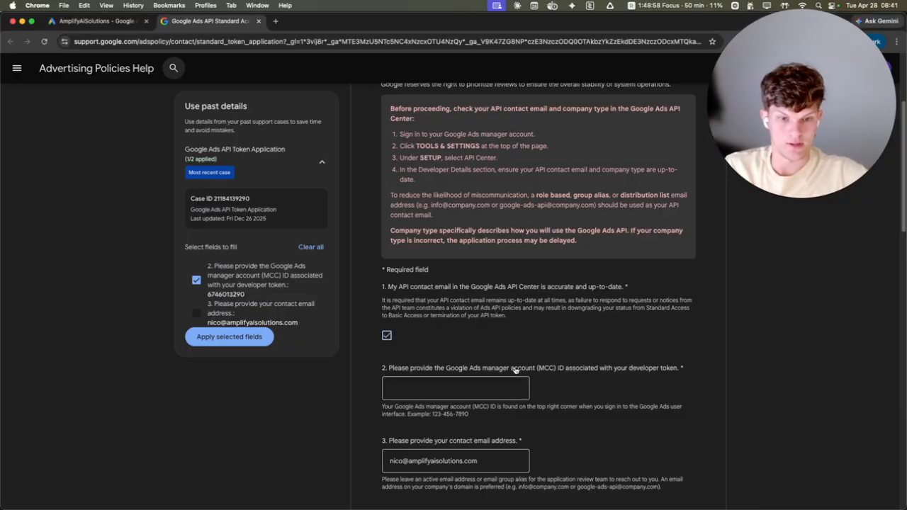
scroll(439, 369, "down", 2)
left_click(528, 321)
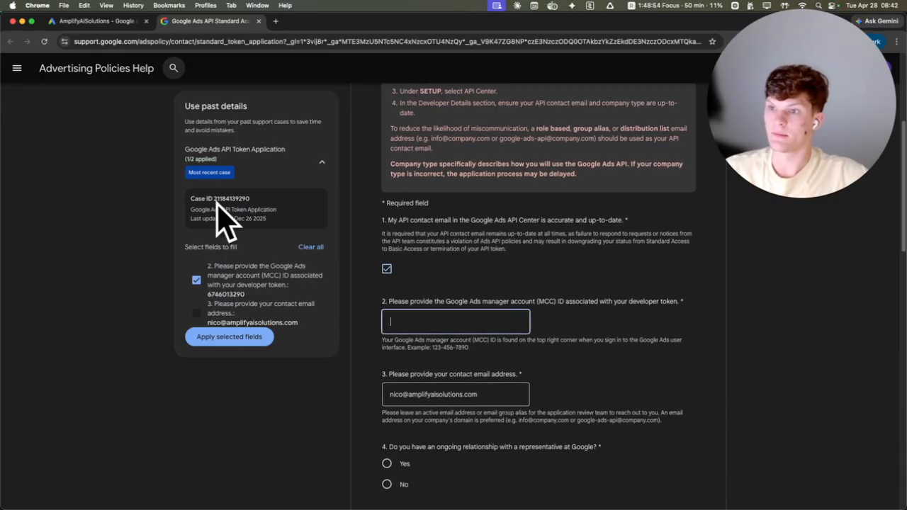
scroll(451, 382, "down", 3)
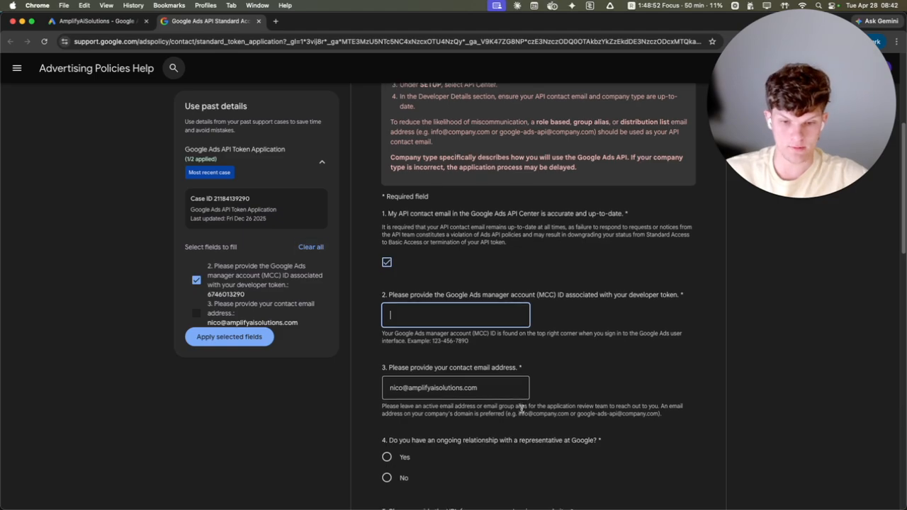
left_click(386, 370)
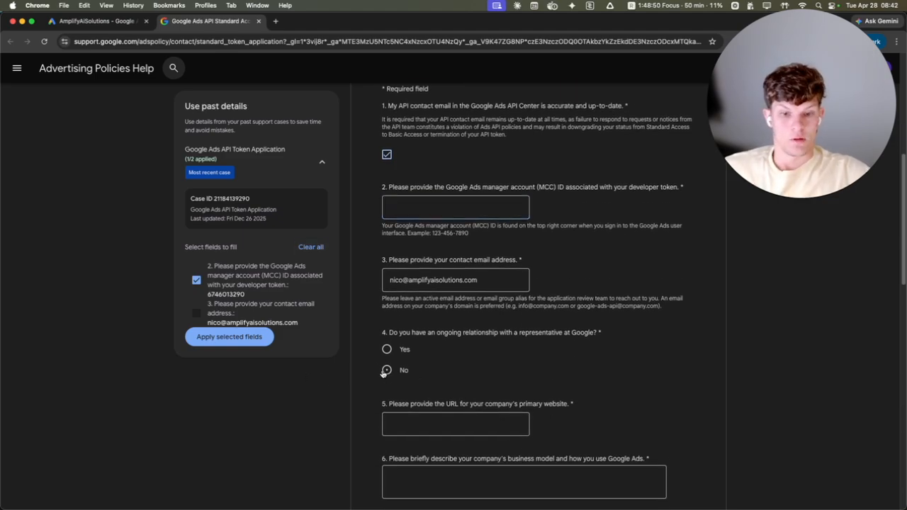
Step: Restrict the tool's access to internal users and answer No to using the API token with someone else's tool
scroll(443, 350, "down", 2)
left_click(447, 350)
scroll(595, 319, "down", 5)
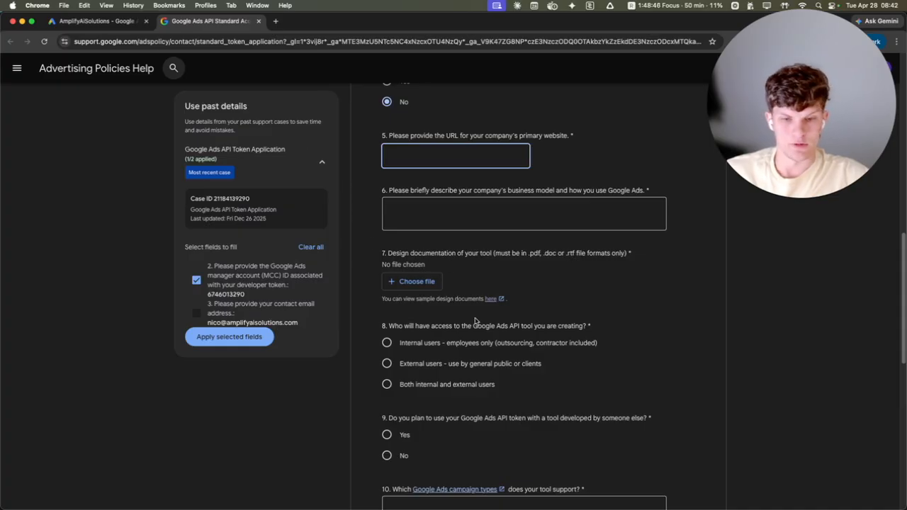
scroll(477, 323, "down", 1)
left_click(386, 333)
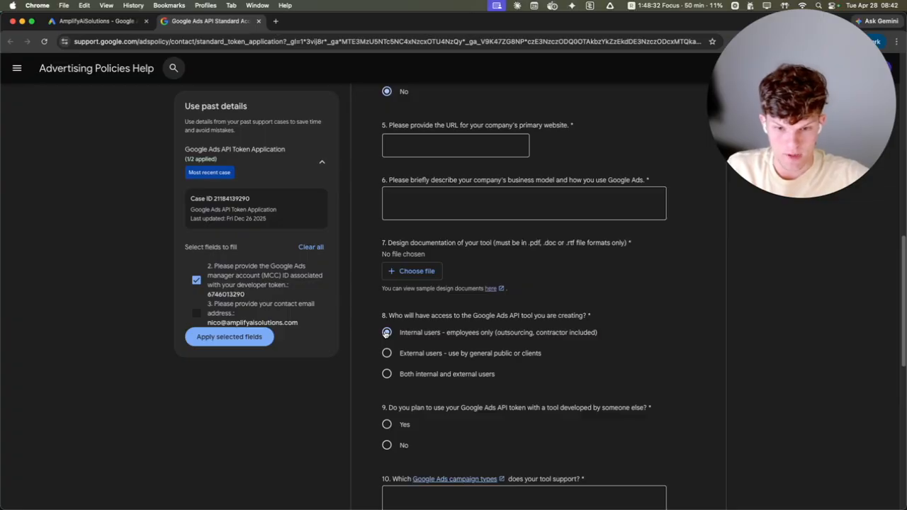
scroll(493, 448, "down", 3)
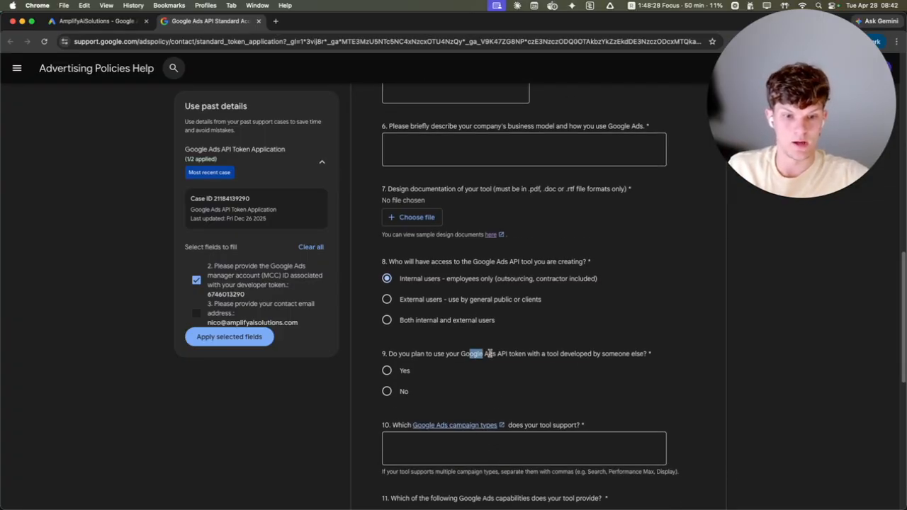
left_click_drag(469, 354, 656, 358)
left_click(656, 358)
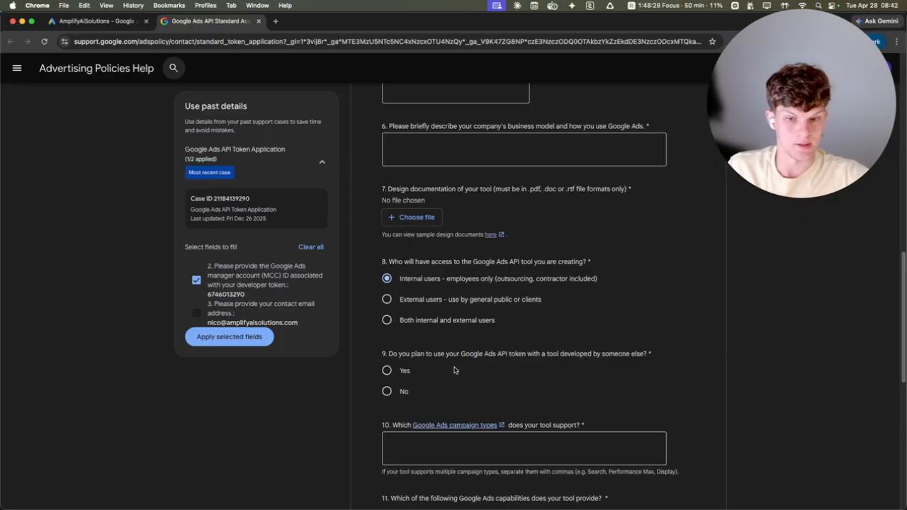
left_click(386, 391)
Step: Enter "Search, Performance Max, Display" as the campaign types the tool supports, copying the example text under the question
scroll(425, 386, "down", 3)
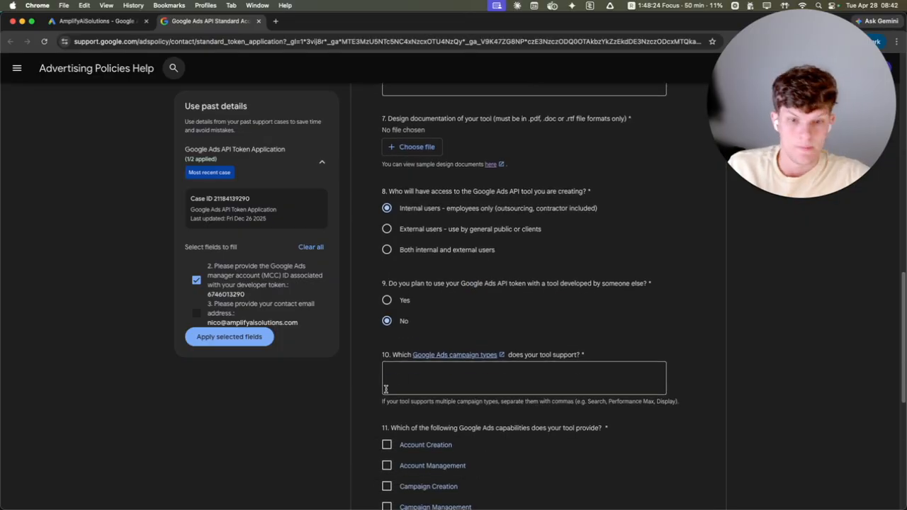
left_click(450, 377)
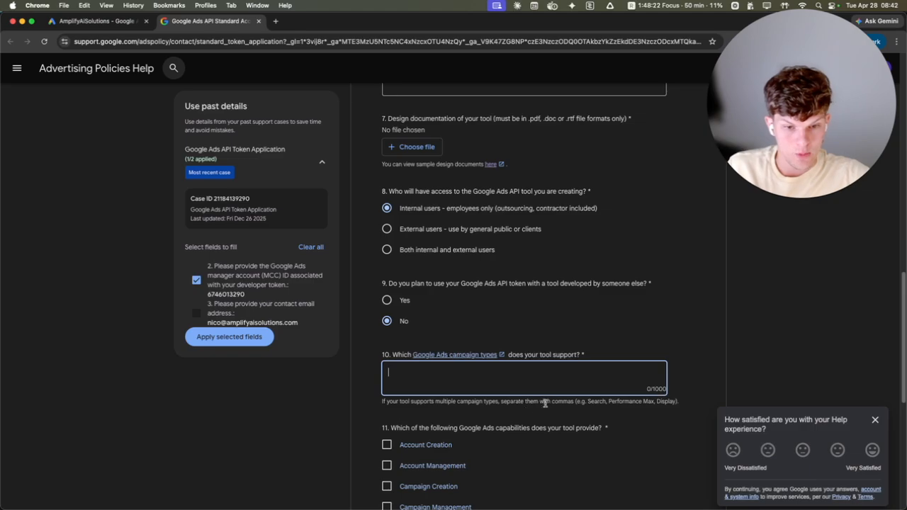
left_click_drag(586, 401, 674, 403)
key("super+c")
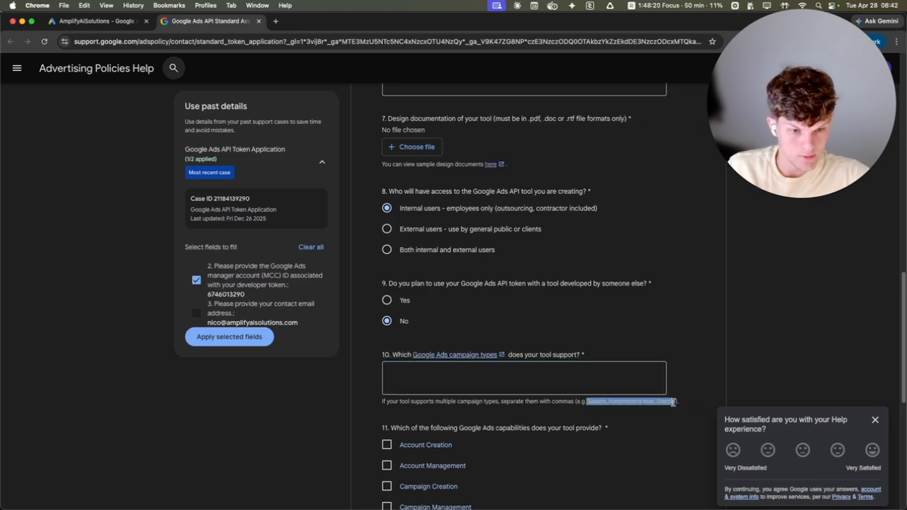
left_click(568, 365)
key("super+v")
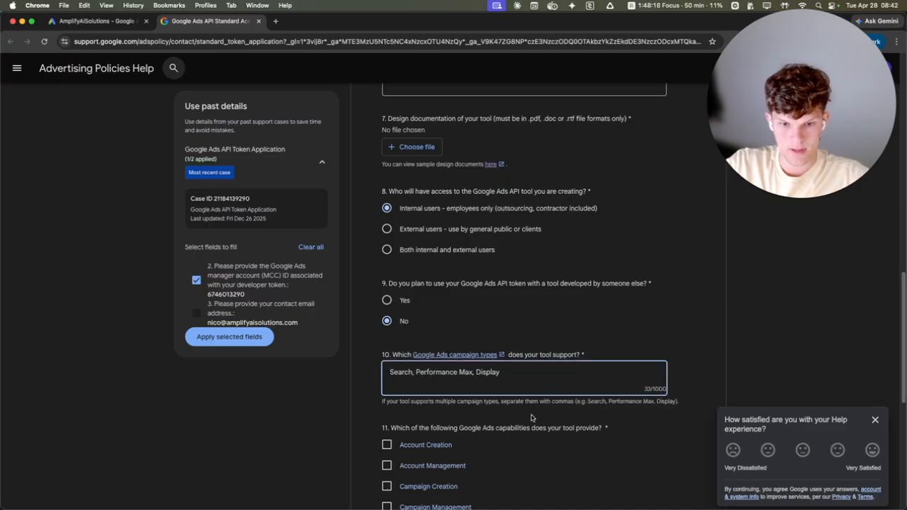
Step: Select Campaign Creation, Campaign Management, Reporting and Keyword Planning Services as the tool's capabilities
scroll(440, 362, "down", 5)
left_click(386, 376)
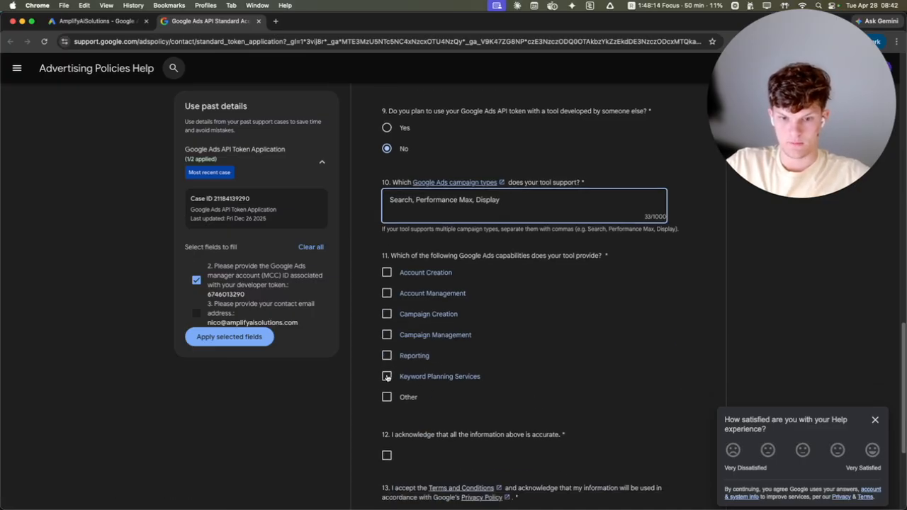
left_click(386, 355)
left_click(387, 334)
left_click(387, 314)
left_click(387, 293)
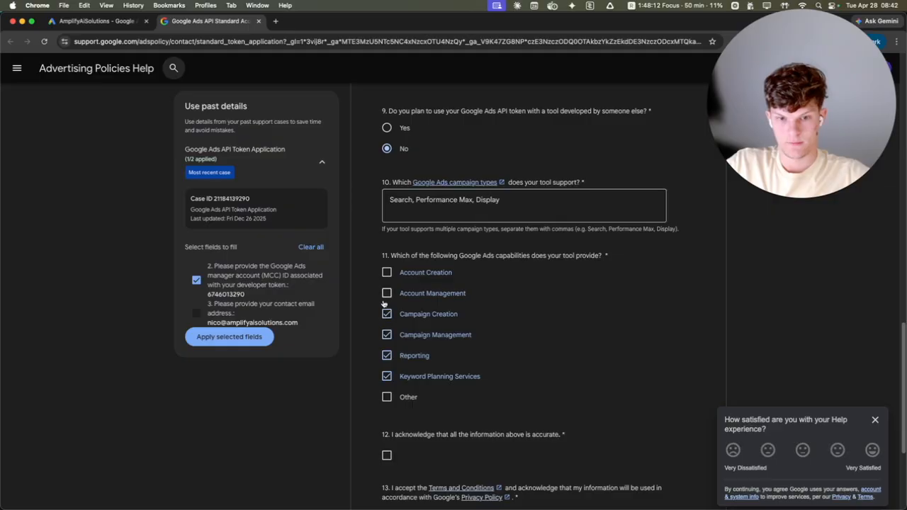
left_click(386, 296)
Step: Acknowledge that the application information is accurate and accept the Terms and Conditions
scroll(517, 382, "down", 5)
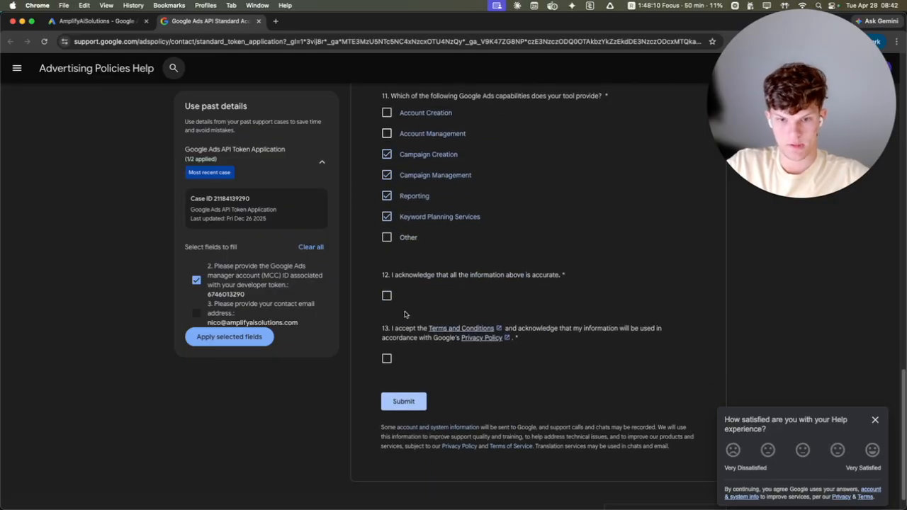
left_click(387, 296)
left_click(387, 359)
Step: Fill in the business model description with the Google Ads API usage paragraph copied from the expanded prompt in the Claude chat
scroll(512, 266, "up", 12)
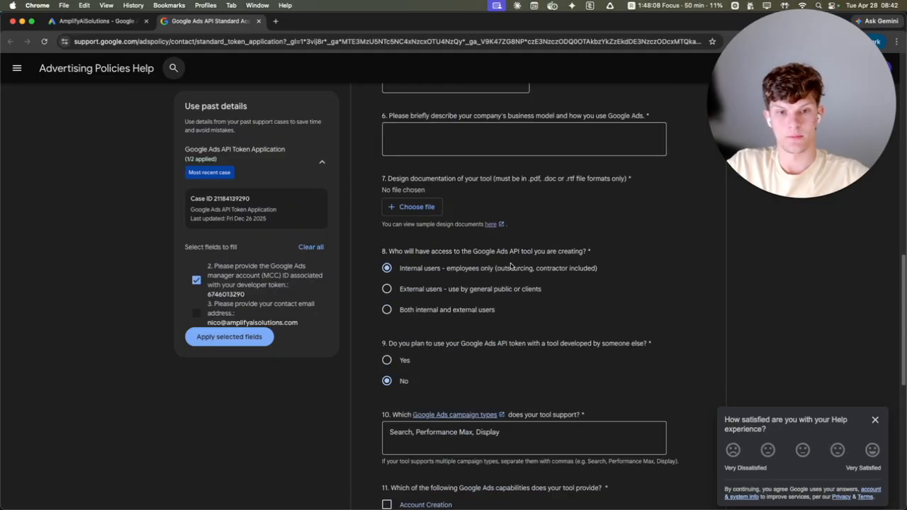
left_click(432, 262)
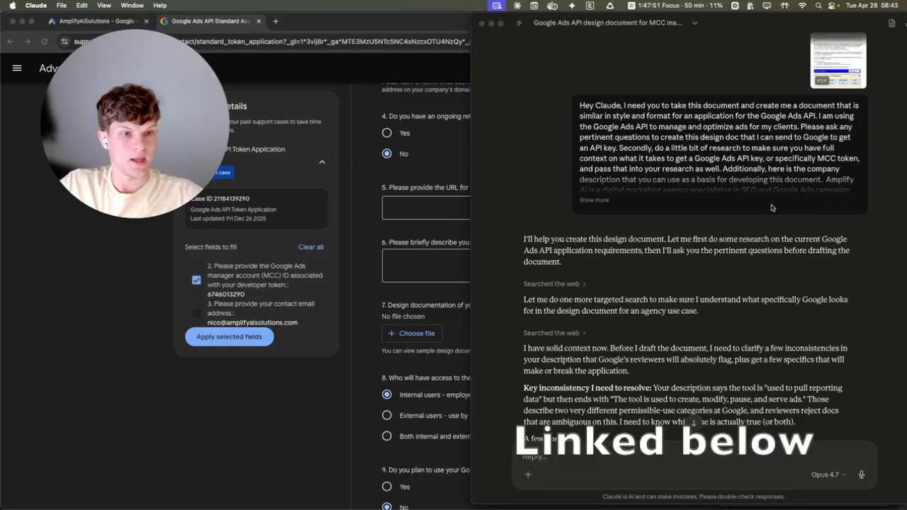
left_click(593, 200)
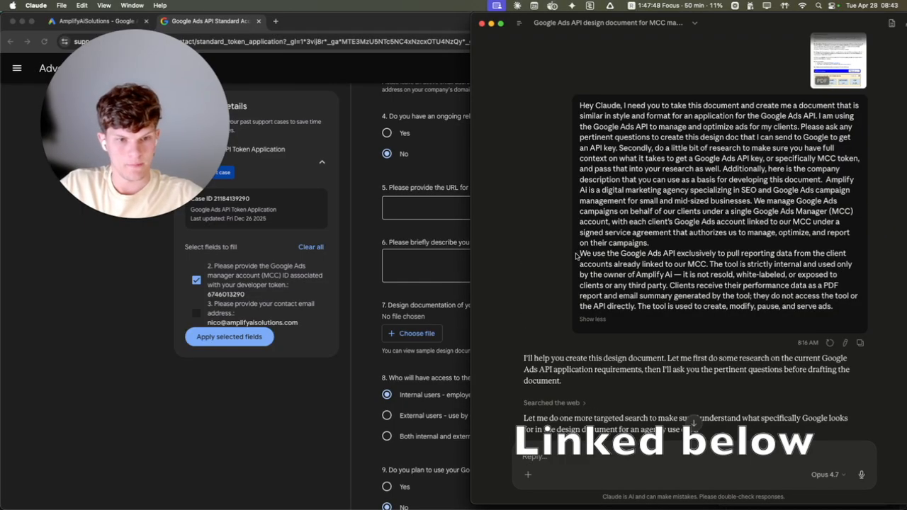
left_click_drag(578, 253, 833, 306)
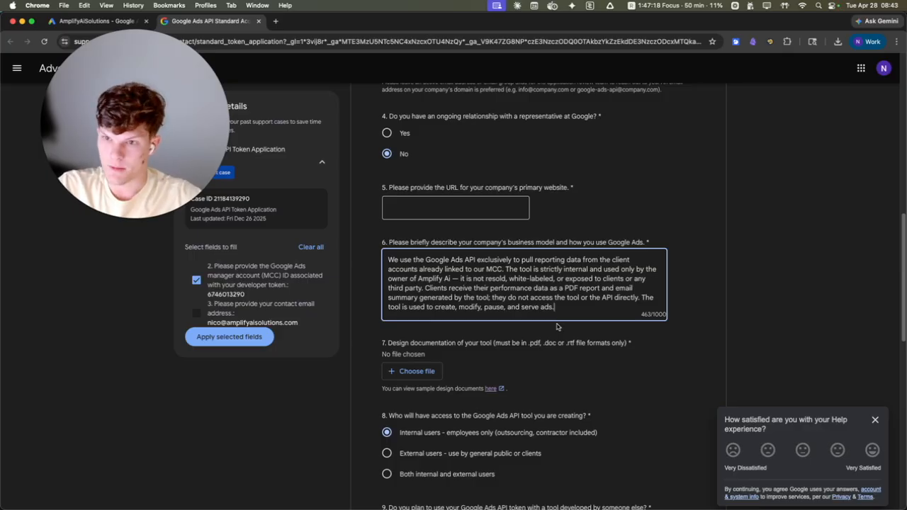
Step: Switch back to Claude, preview the attached Sample Design Documentation.pdf and close the preview
key("super+Tab")
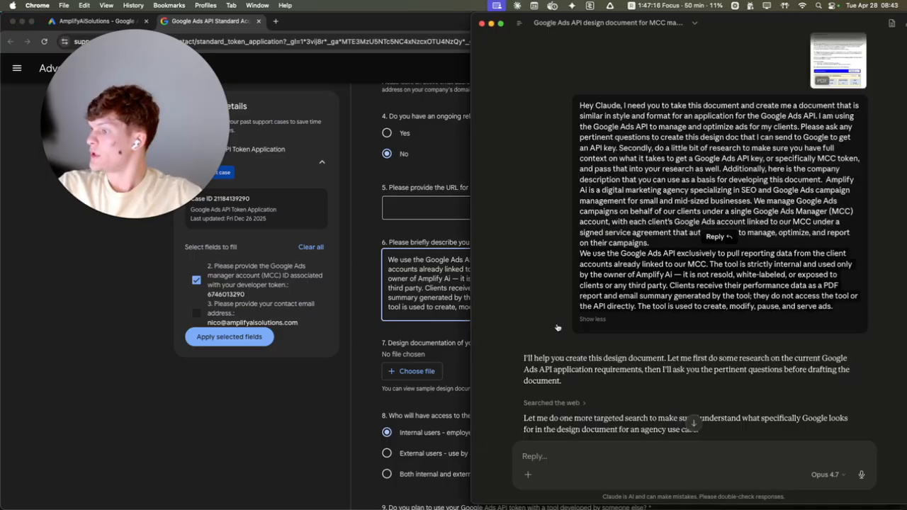
left_click(832, 66)
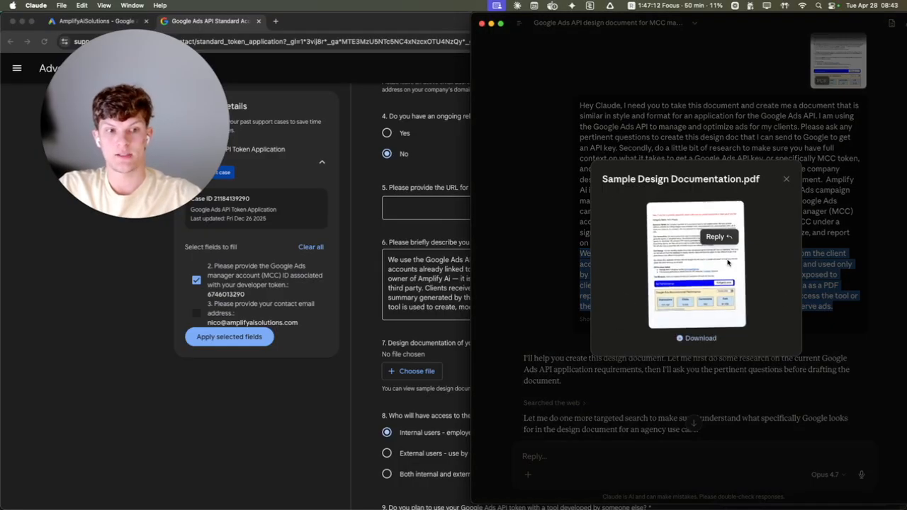
left_click(785, 181)
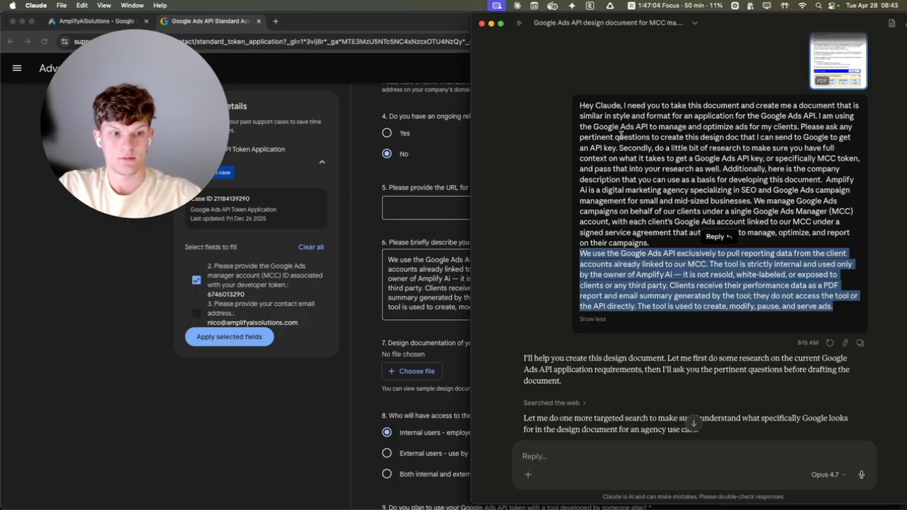
Step: Open the generated Amplify ai google ads api design doc, widen the Claude window and review the document's sections and mockups
scroll(620, 135, "down", 20)
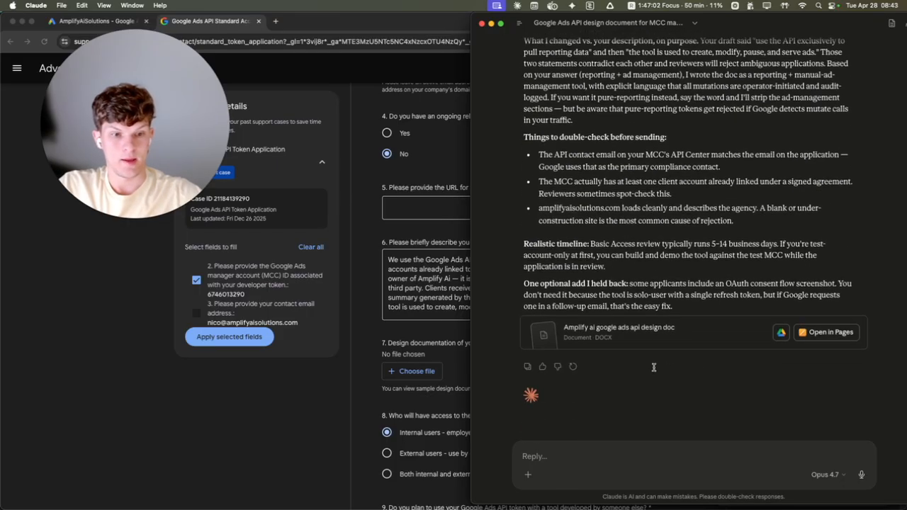
left_click(715, 341)
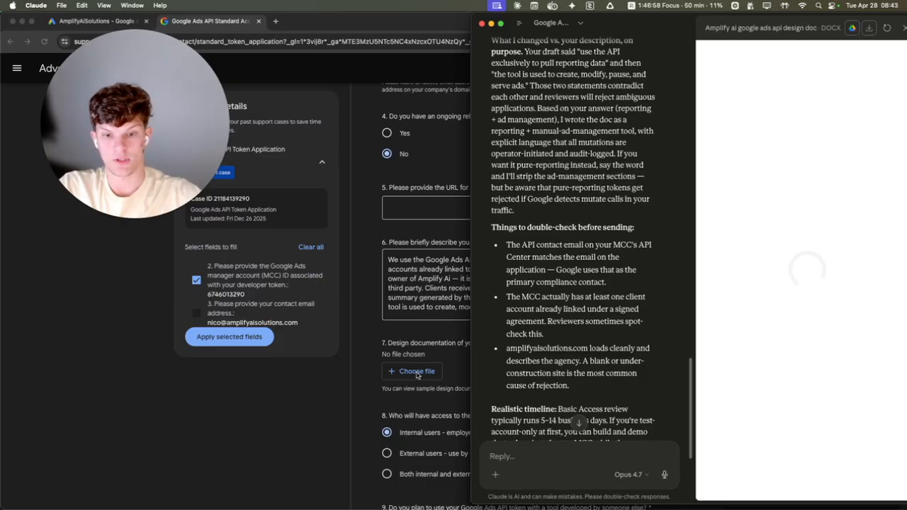
left_click_drag(471, 372, 197, 357)
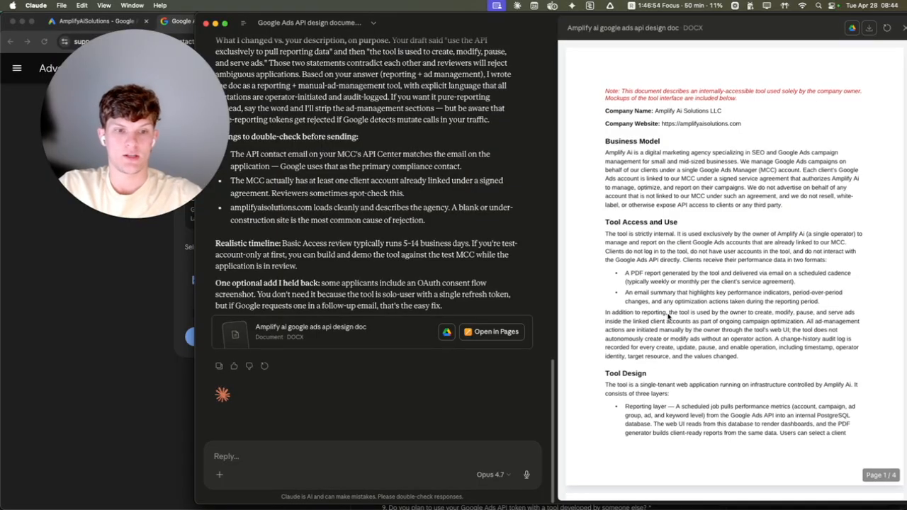
scroll(664, 281, "down", 15)
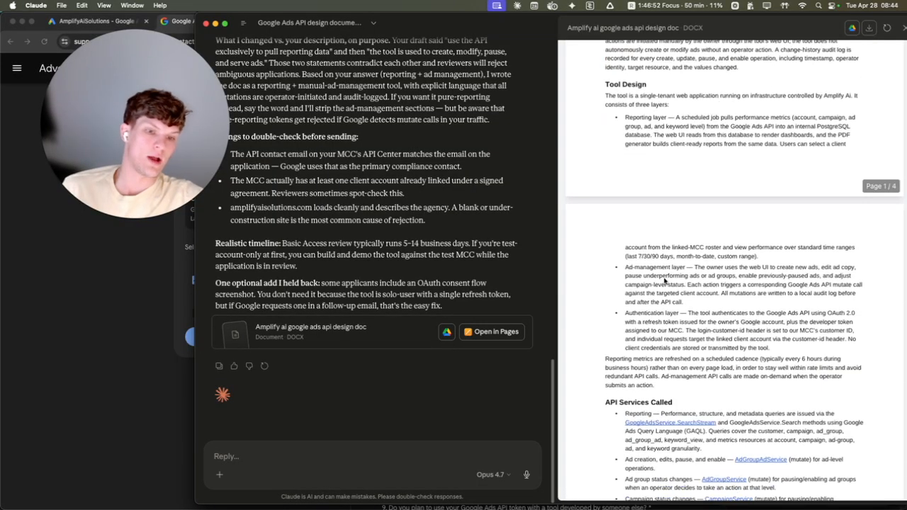
scroll(664, 282, "up", 3)
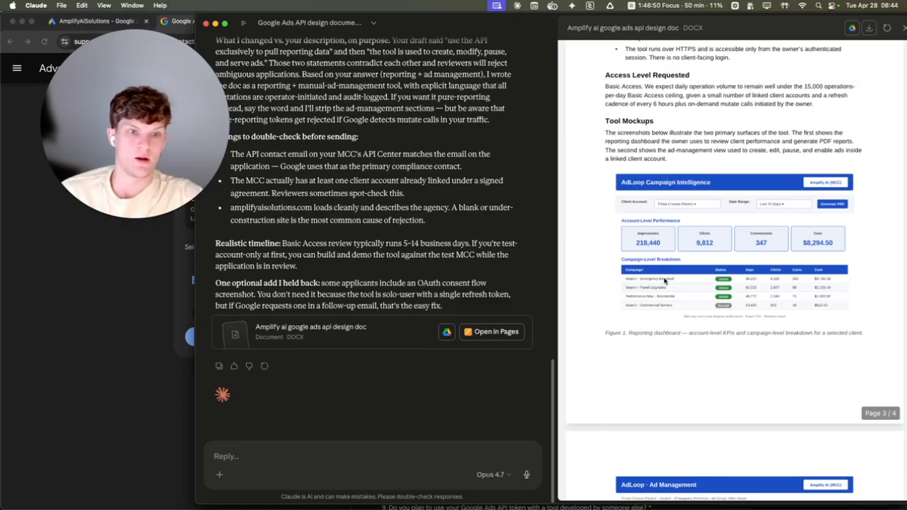
scroll(663, 281, "down", 6)
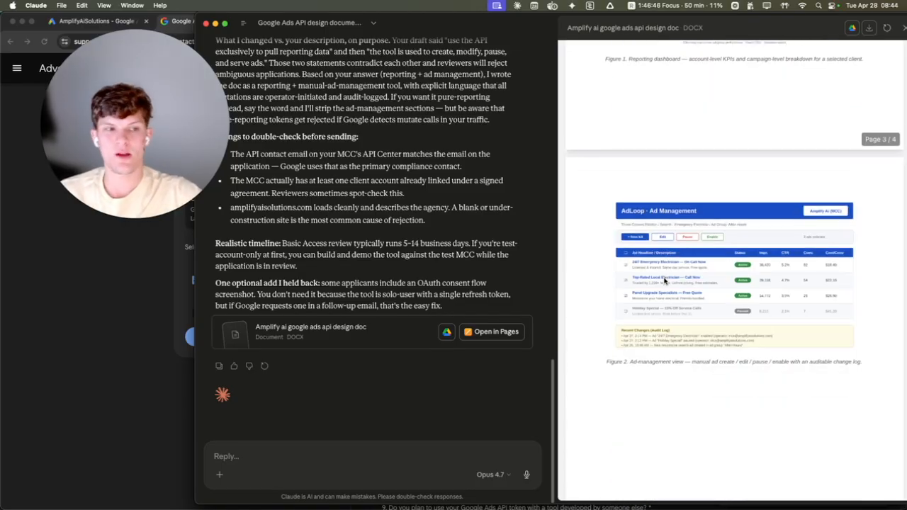
Step: Switch back to the application form in Chrome and attach Amplify_Ai_Google_Ads_API_Design_Doc.docx as the tool's design documentation
scroll(664, 281, "down", 2)
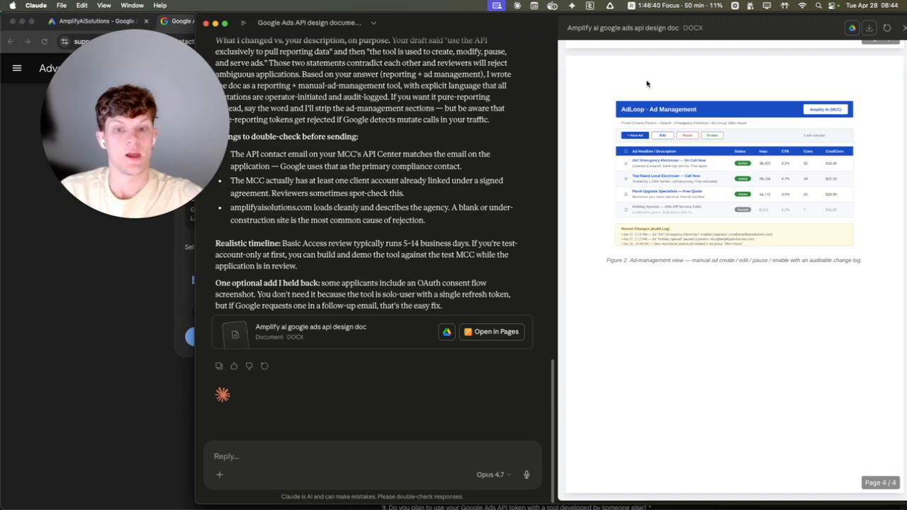
scroll(423, 357, "up", 20)
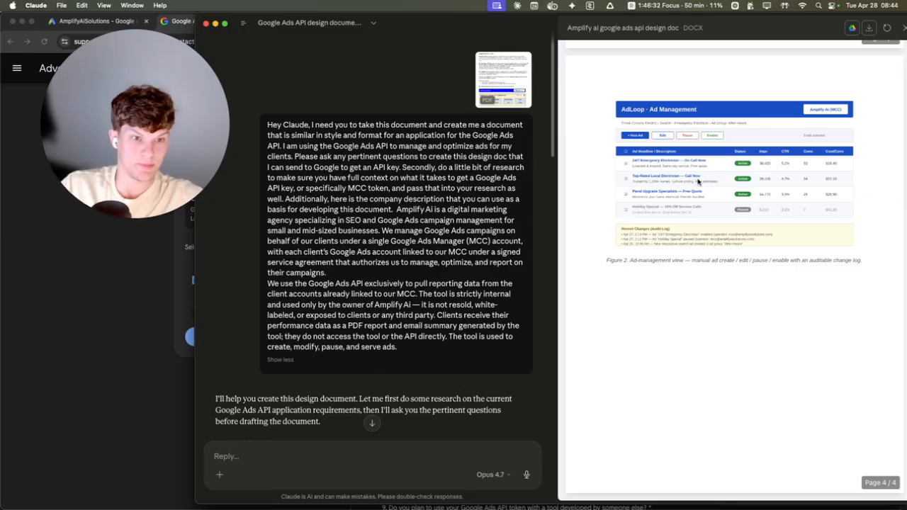
scroll(698, 183, "up", 20)
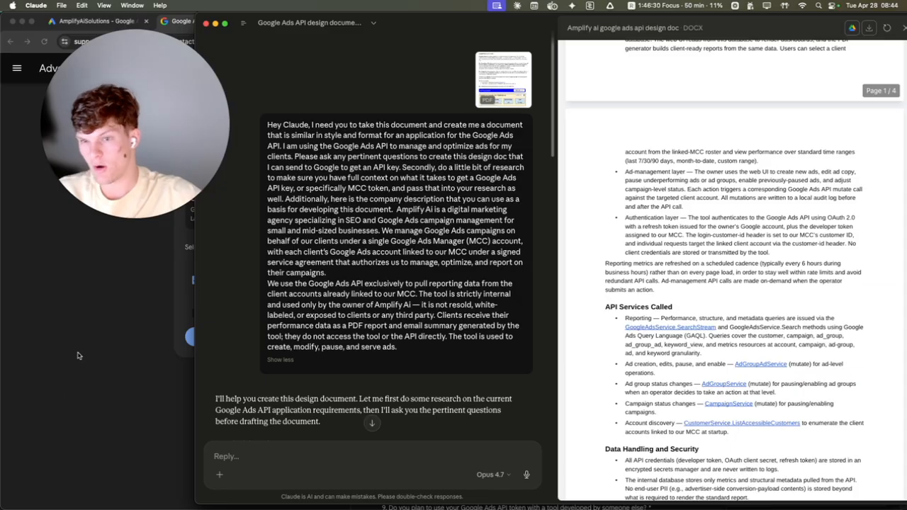
left_click(80, 355)
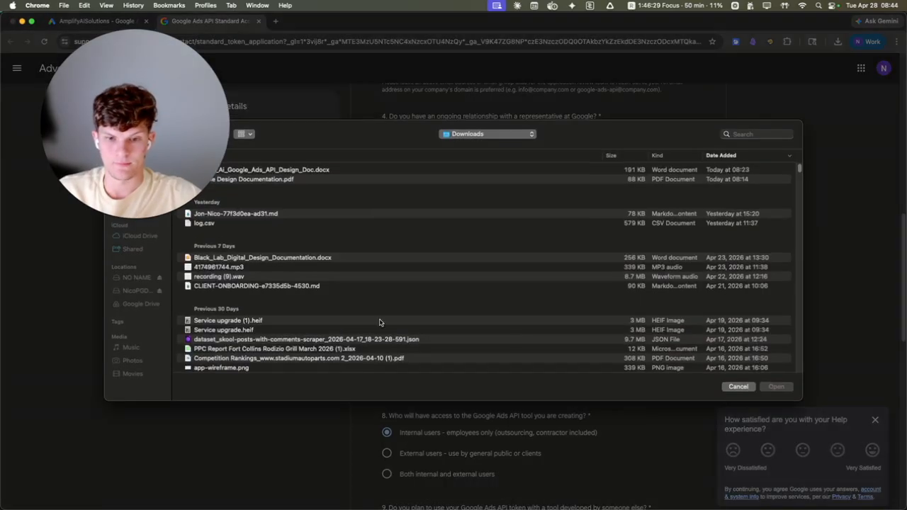
left_click(411, 371)
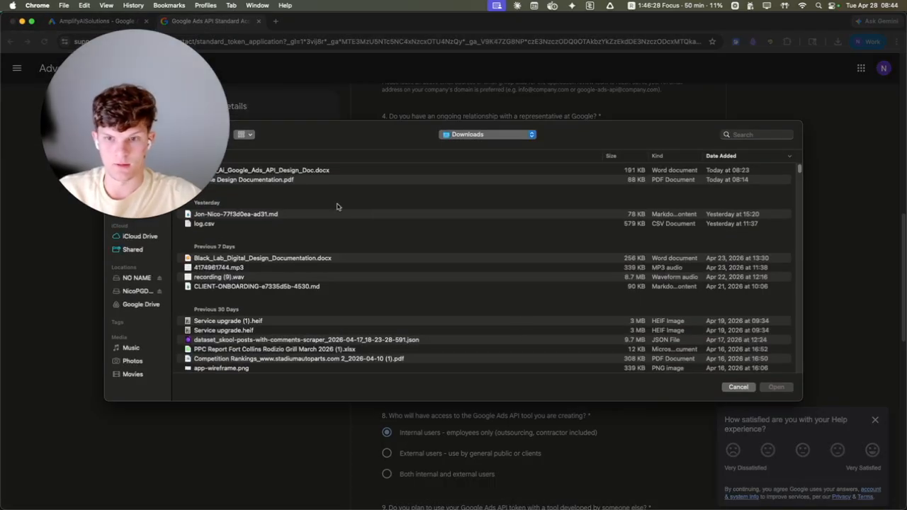
left_click(324, 169)
double_click(324, 170)
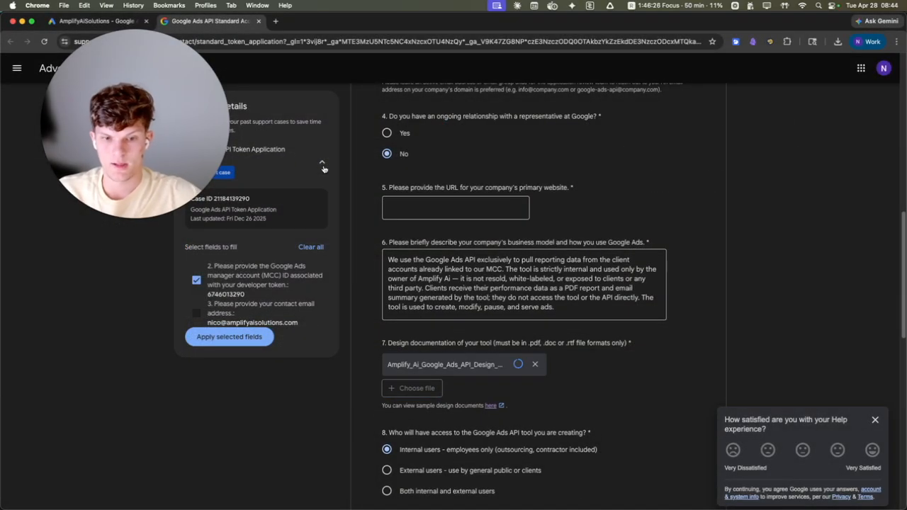
scroll(533, 365, "down", 1)
scroll(457, 216, "down", 10)
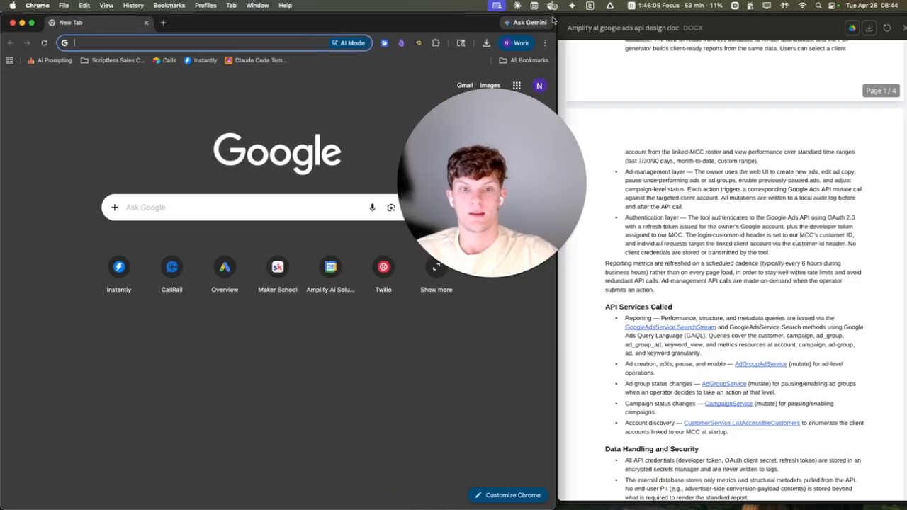
Step: Search the web for "google cloud console" in a new browser window and open Google Cloud Console
left_click_drag(553, 18, 537, 17)
left_click_drag(531, 185, 840, 105)
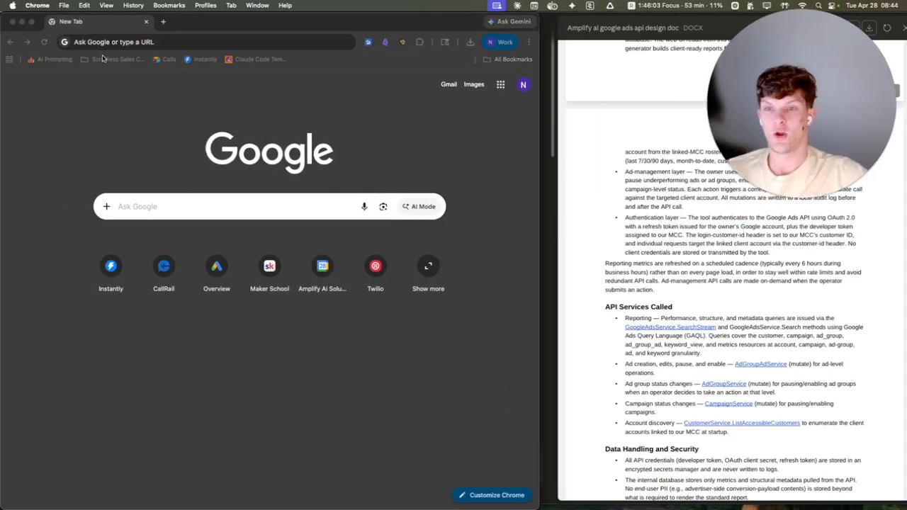
left_click(228, 44)
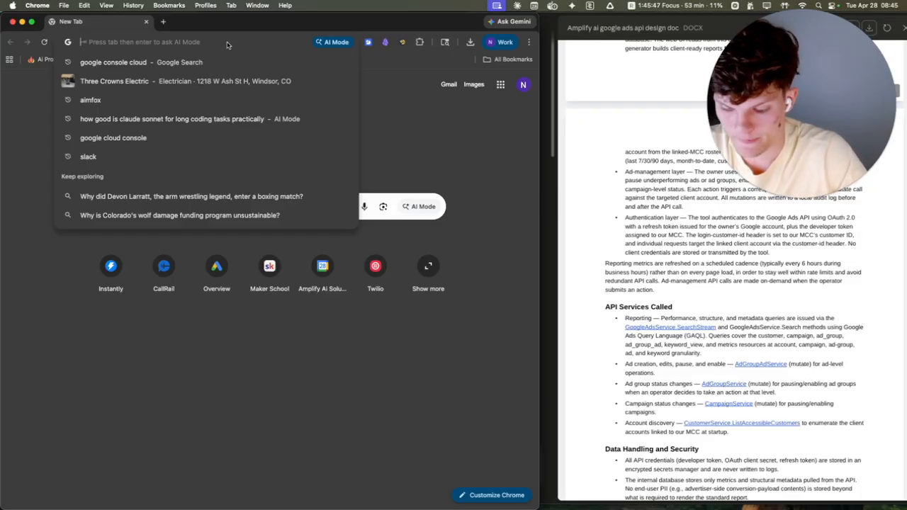
type("google clou")
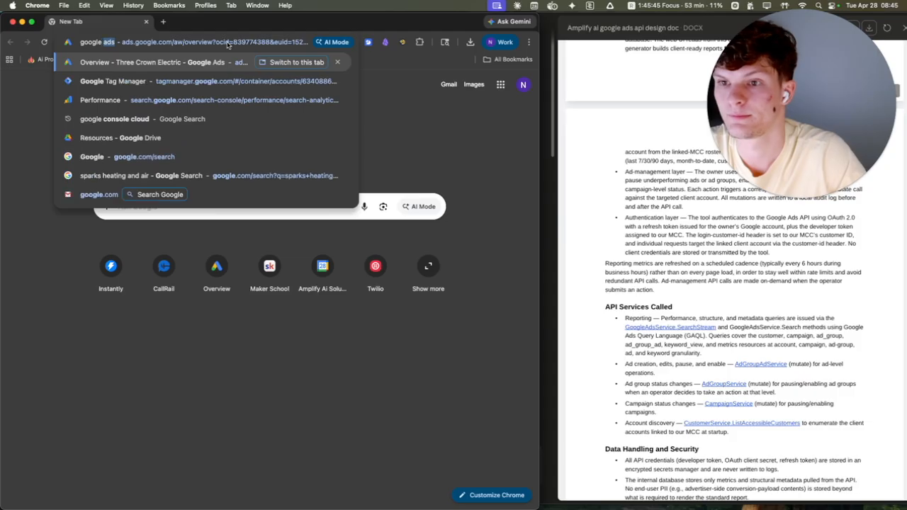
type("d console")
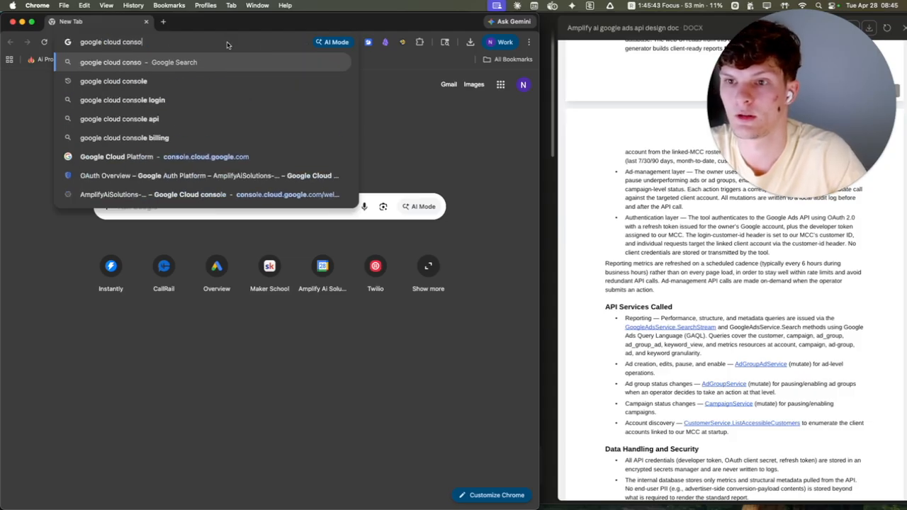
key("Return")
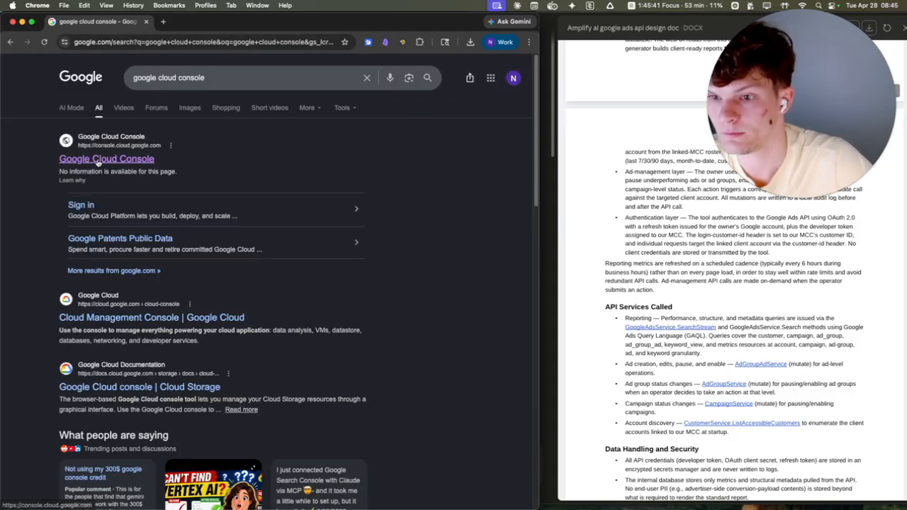
left_click(97, 162)
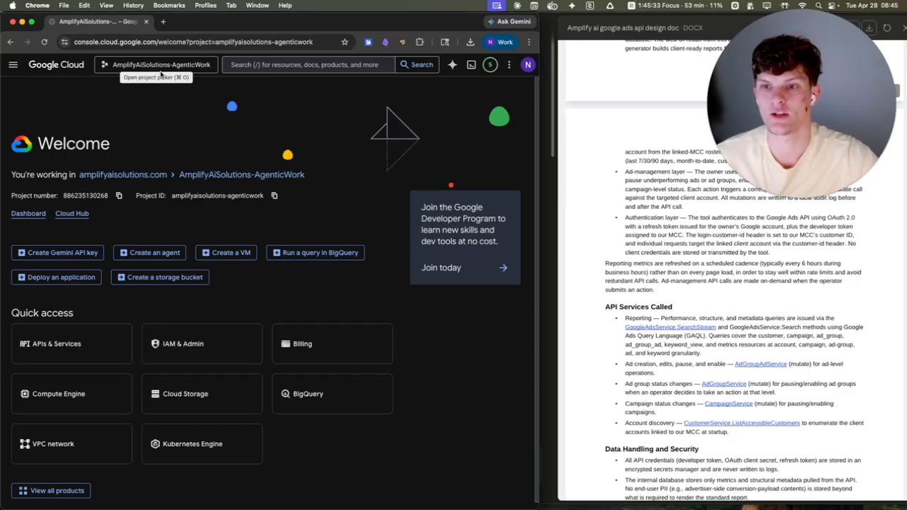
left_click(143, 64)
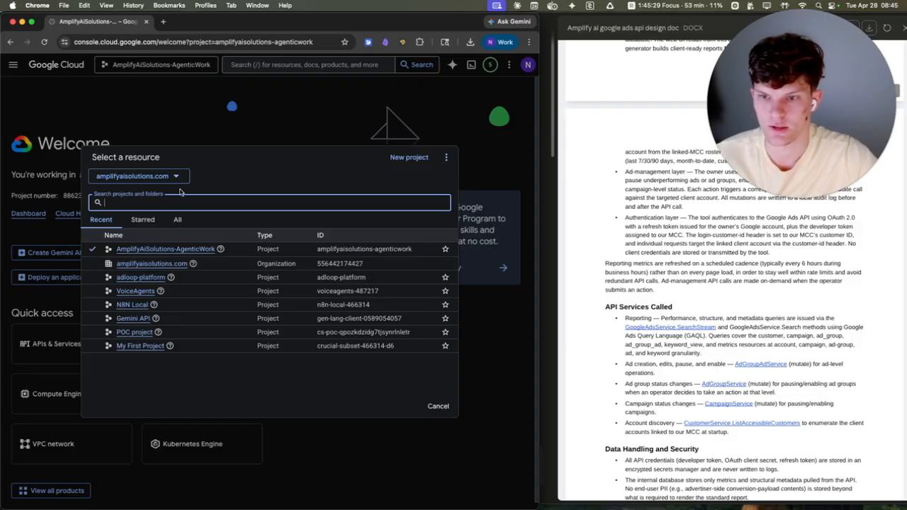
left_click(414, 156)
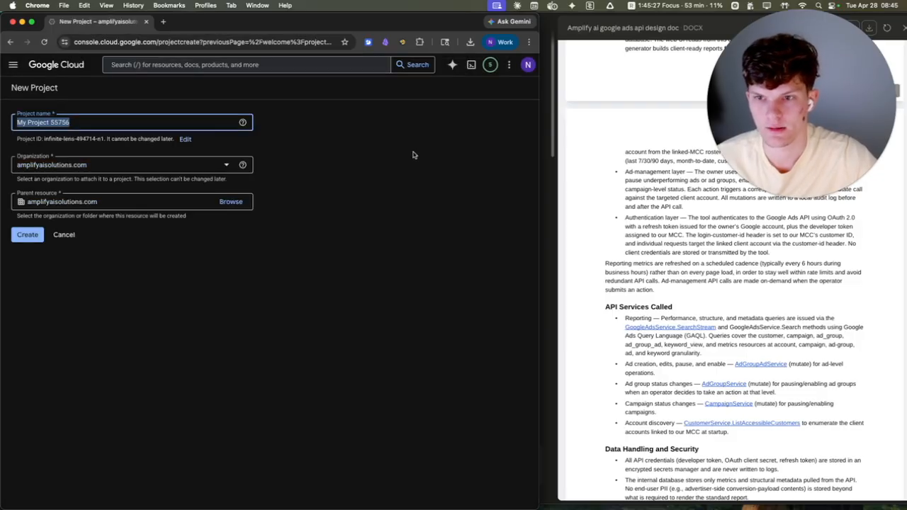
type("Ai-AGents")
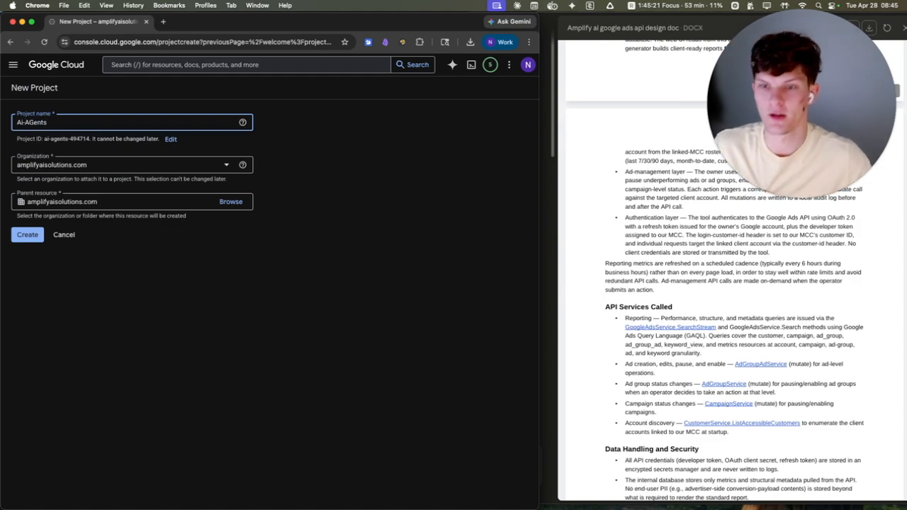
left_click(74, 237)
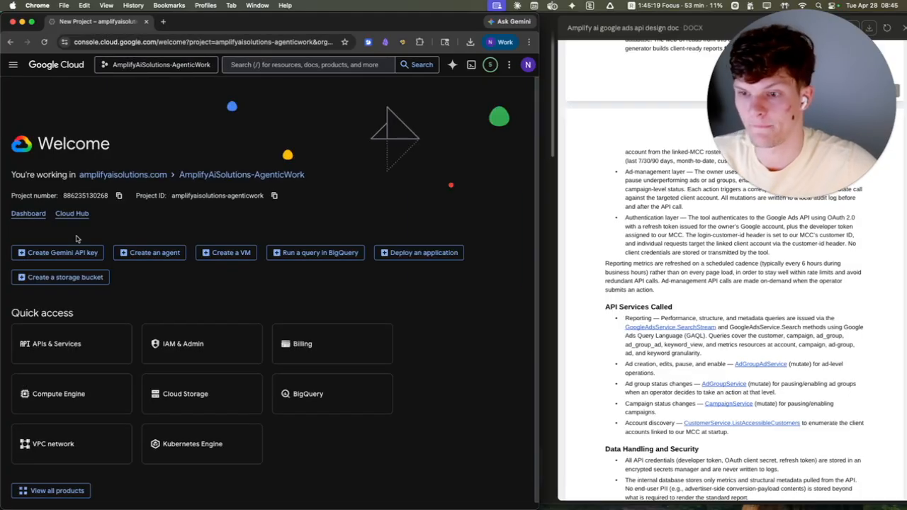
Step: Search the cloud console for "google ads api" and open the Google Ads API product page
left_click(280, 65)
type("google ai")
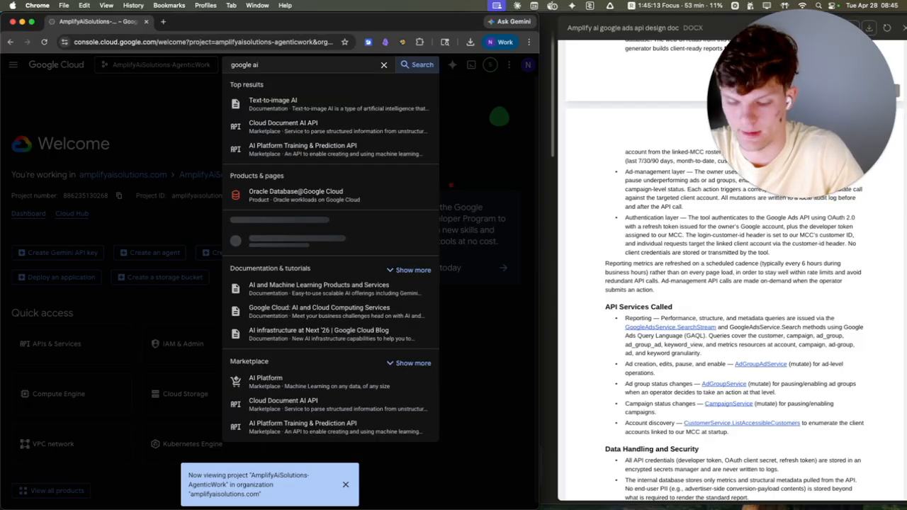
key("BackSpace")
type("ds api")
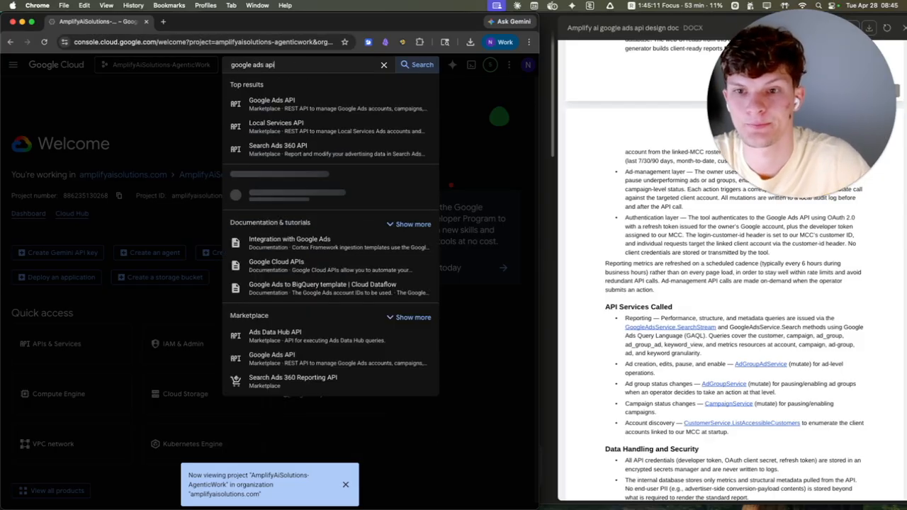
key("Return")
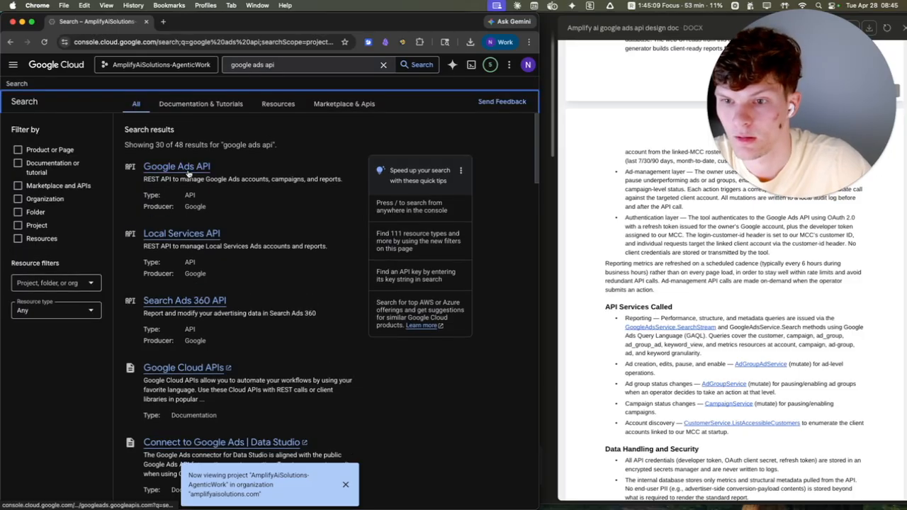
left_click(187, 170)
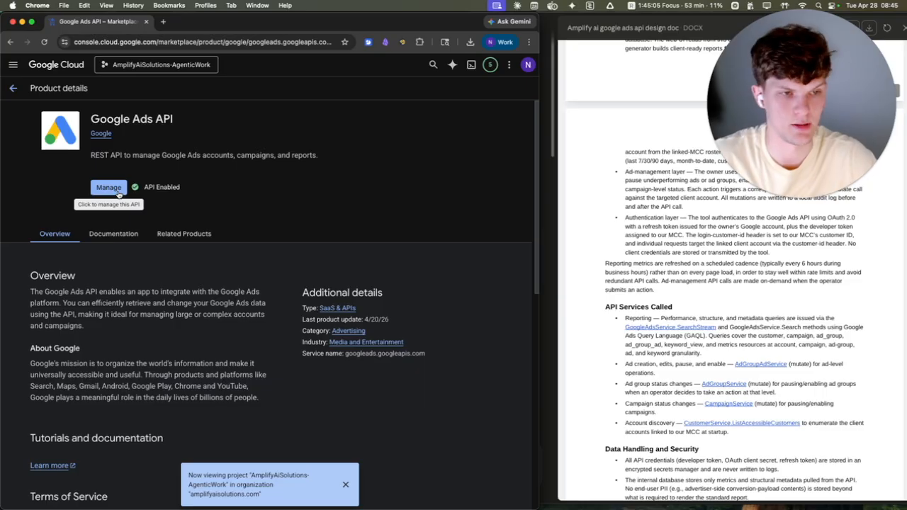
Step: Open the Credentials page of APIs & Services for the AmplifyAiSolutions-AgenticWork project
left_click(13, 65)
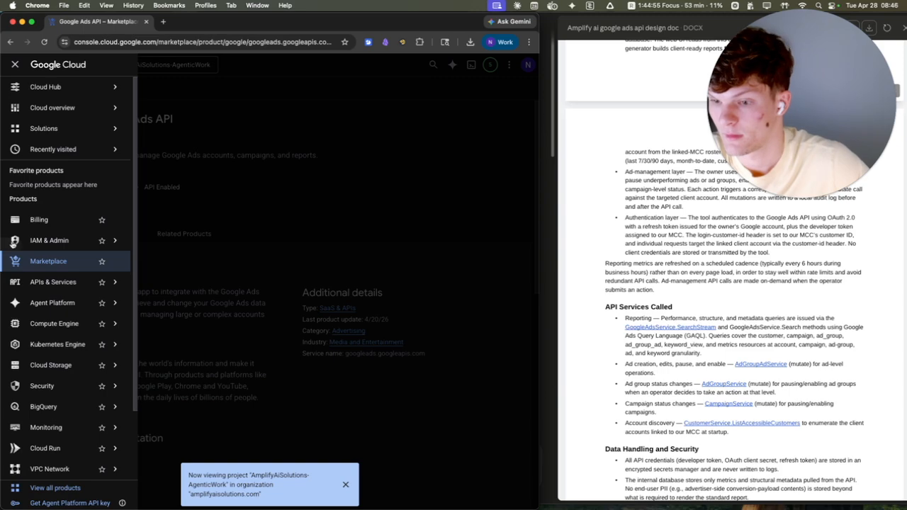
mouse_move(67, 291)
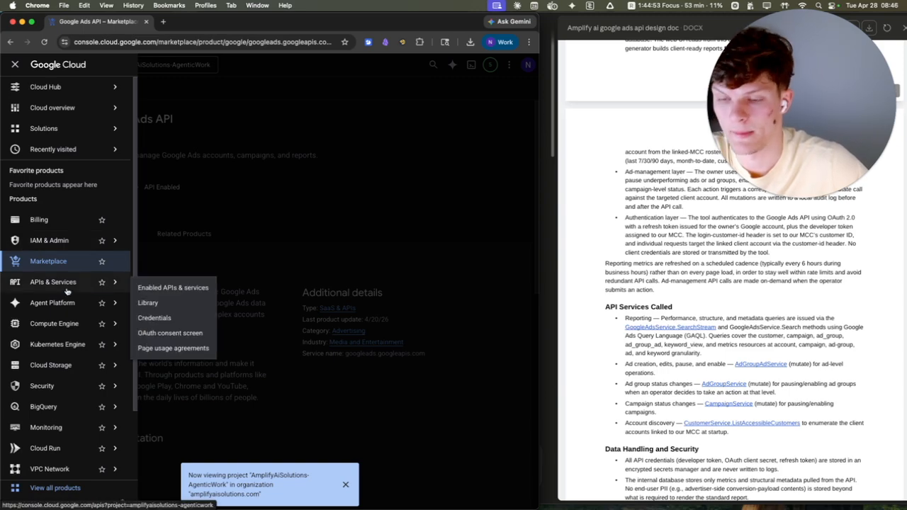
left_click(188, 323)
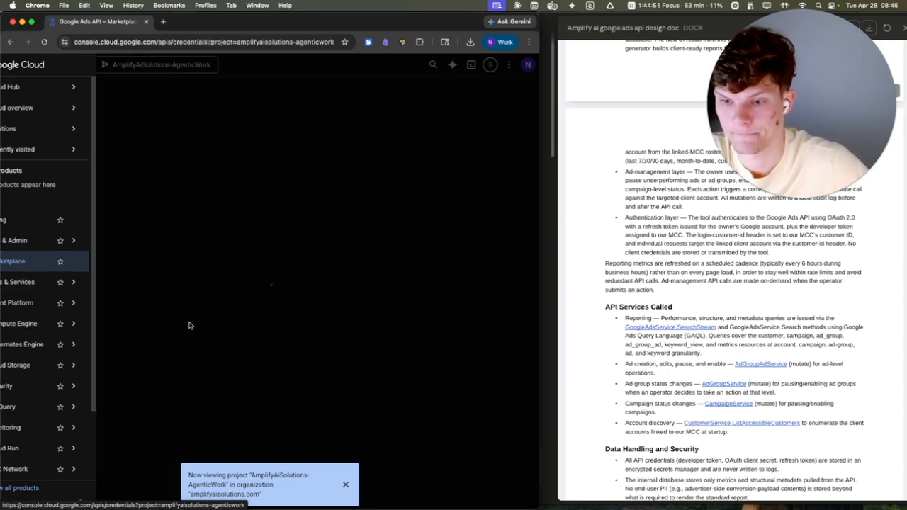
left_click_drag(382, 269, 392, 249)
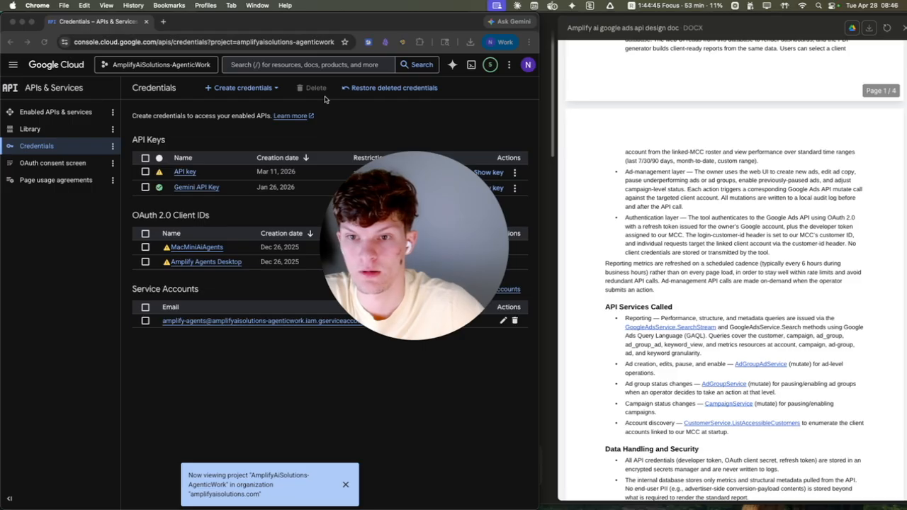
Step: Create an OAuth client ID with application type Desktop app, name it Ai Agents, and close the client details
left_click(257, 89)
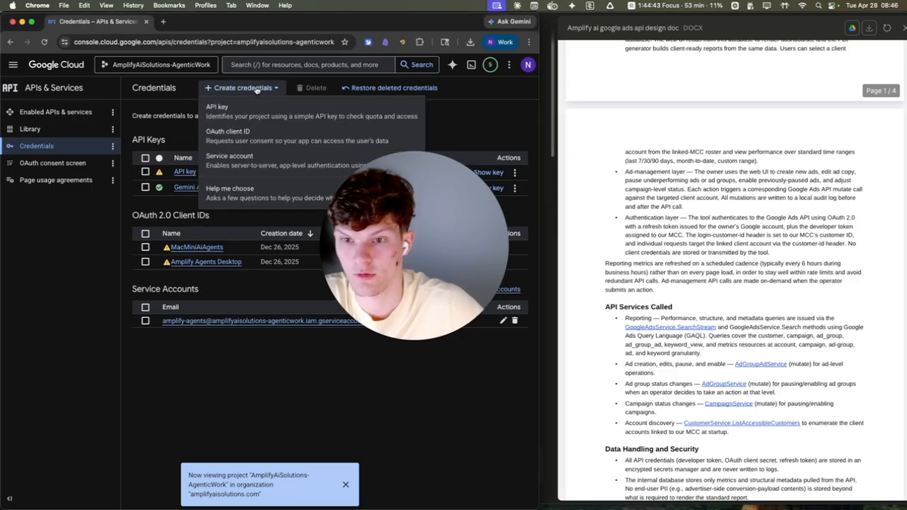
left_click(246, 150)
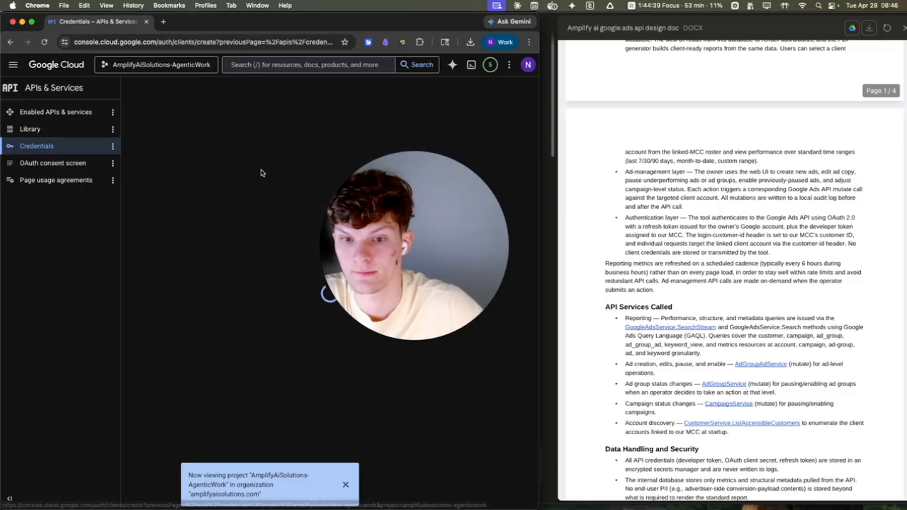
left_click(363, 173)
left_click(163, 253)
left_click_drag(303, 308, 811, 100)
left_click(197, 197)
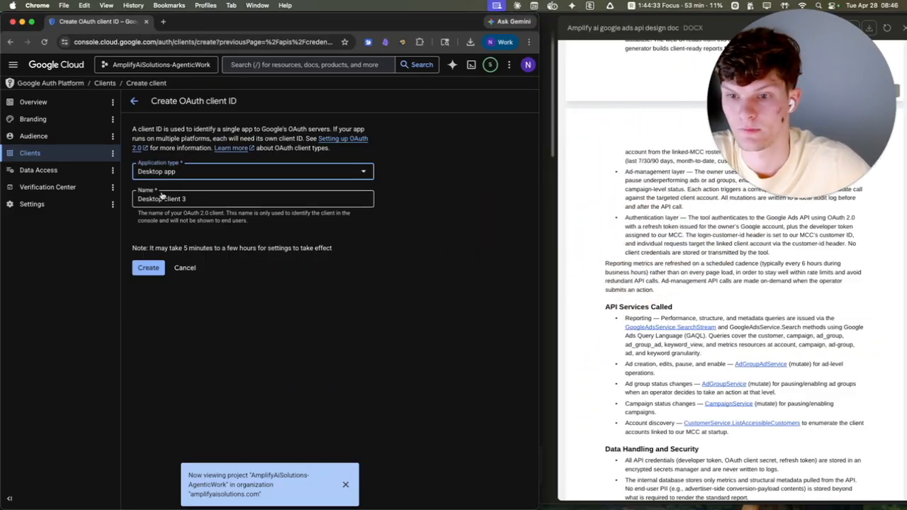
triple_click(210, 199)
type("Ai Agents")
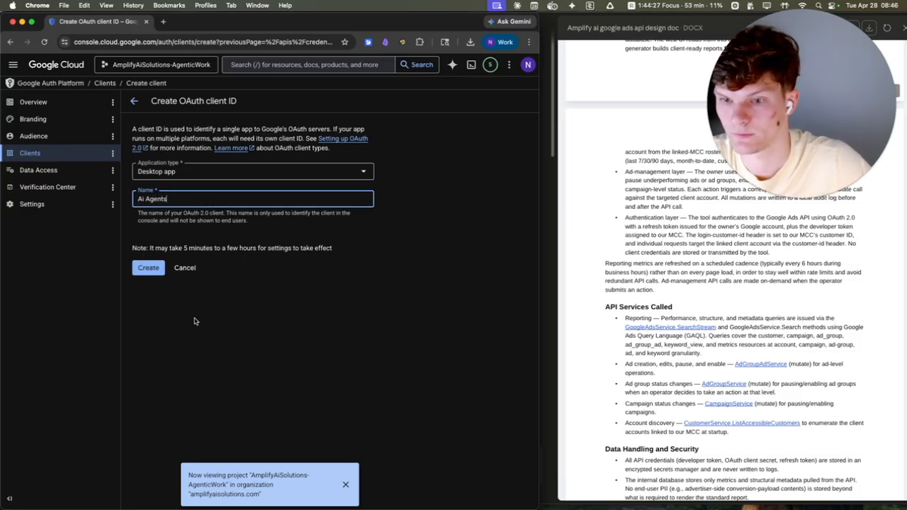
left_click(149, 267)
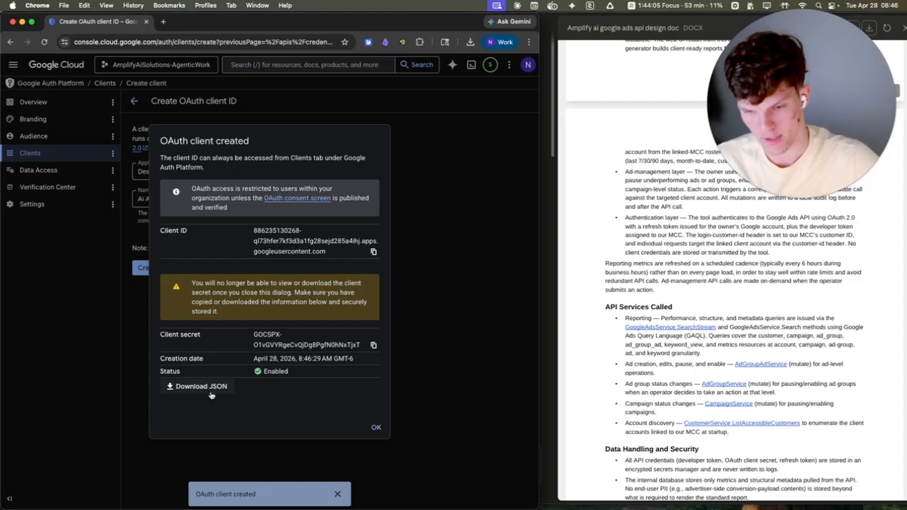
left_click(373, 428)
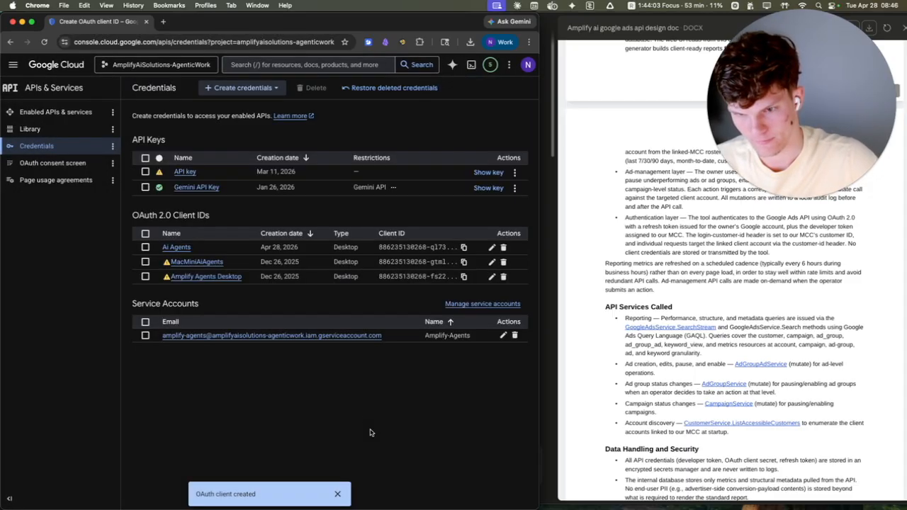
Step: Delete the Ai Agents OAuth client and confirm the deletion
left_click(503, 247)
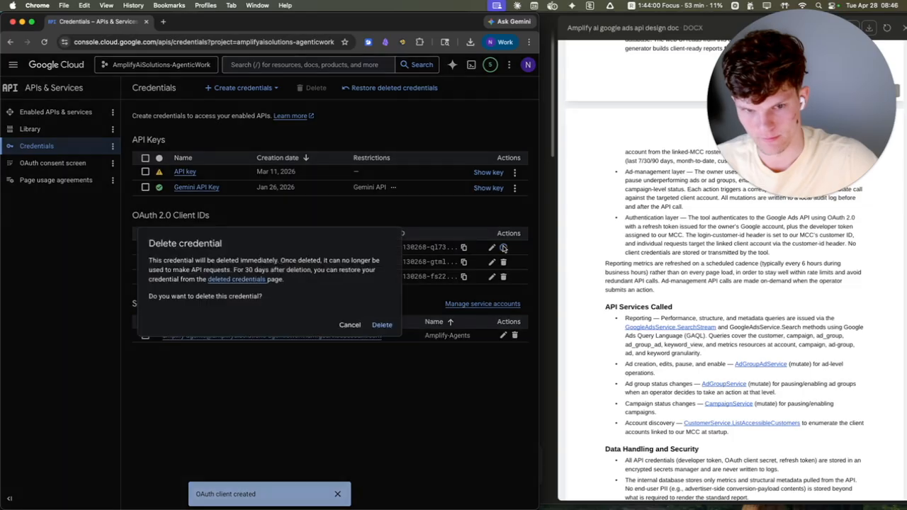
left_click(381, 325)
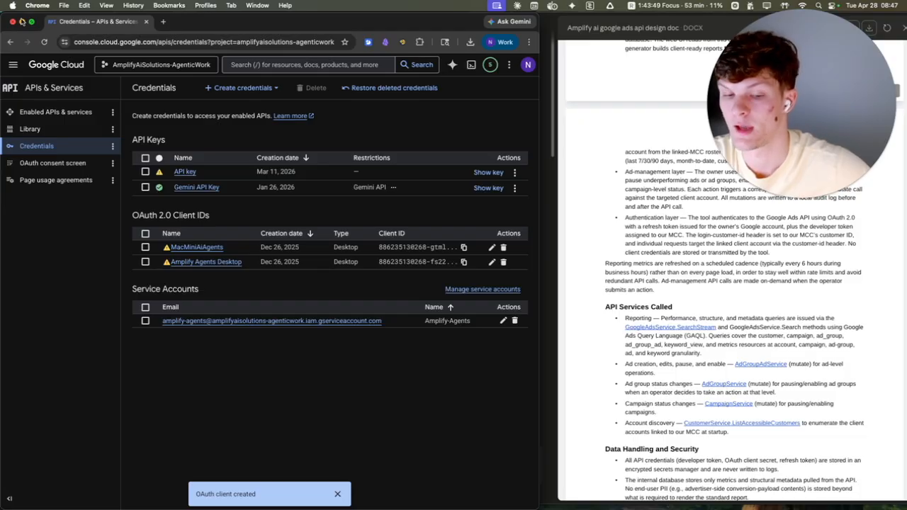
Step: Switch to Finder, open the Engine-2 folder in Amplify Ai Solutions, and create a subfolder named Directives
mouse_move(466, 496)
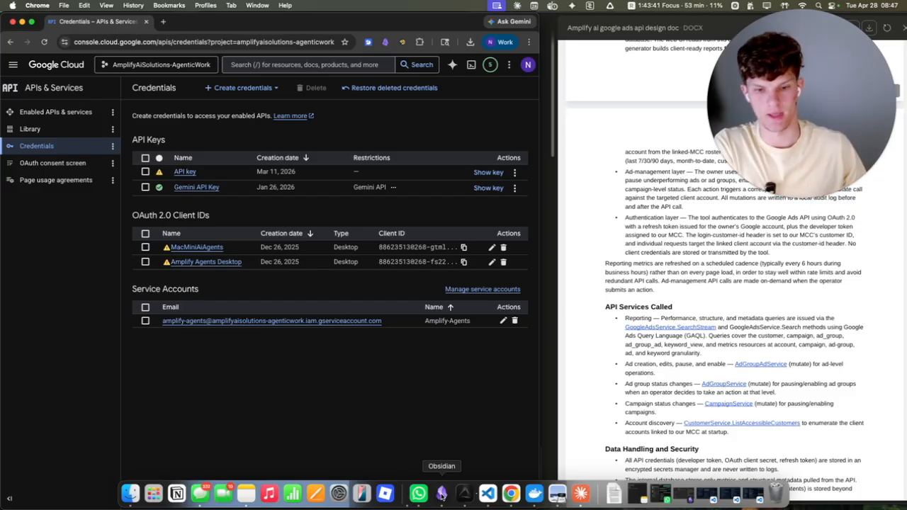
left_click(130, 494)
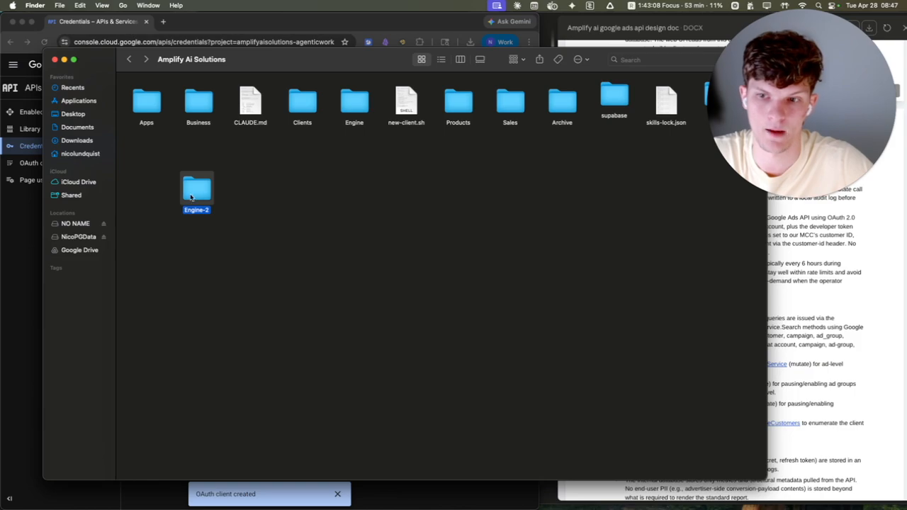
double_click(202, 198)
right_click(194, 116)
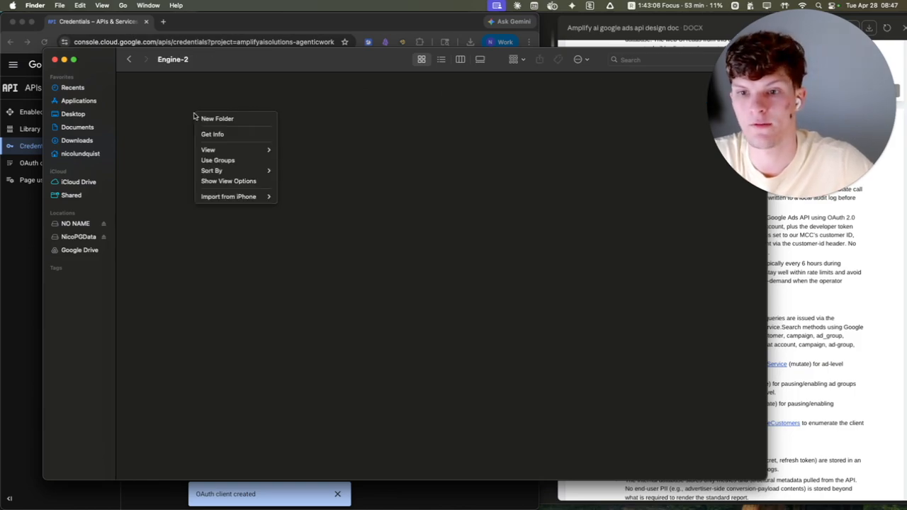
left_click(249, 120)
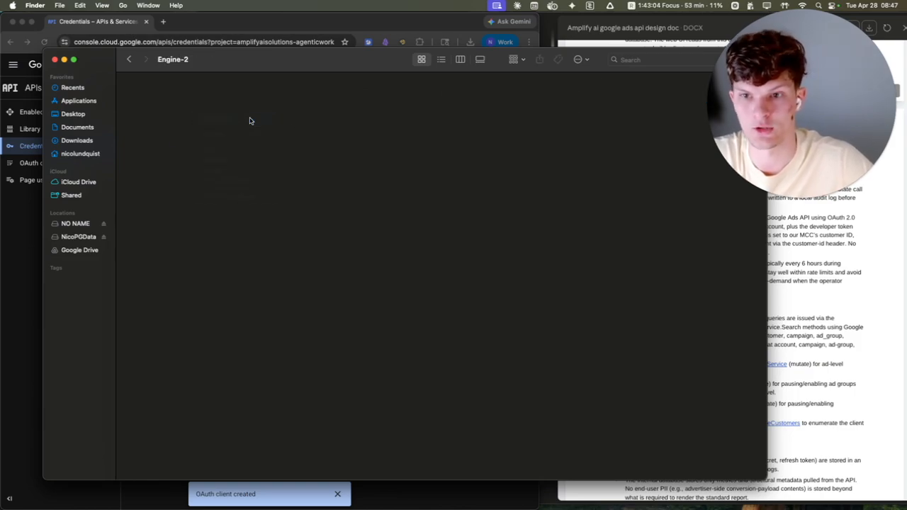
type("Dir")
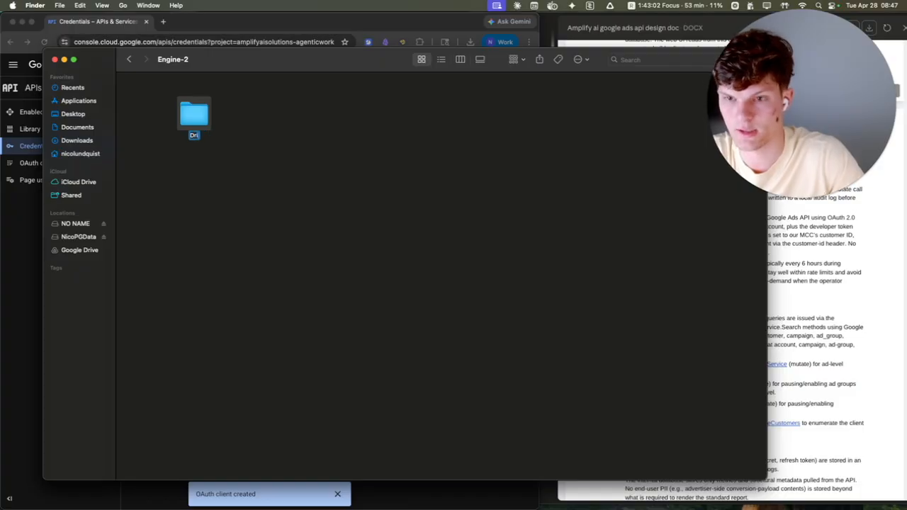
type("ectives")
key("Return")
Step: Create an Executions folder inside Engine-2, place it beside Directives, and close the folder window
key("super+shift+n")
type("Executions")
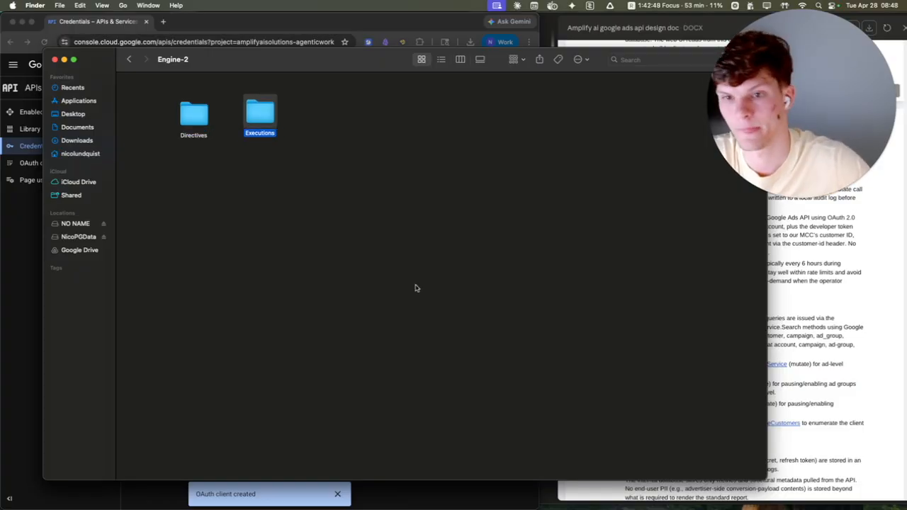
mouse_move(197, 123)
left_mouse_down()
mouse_move(191, 97)
mouse_move(198, 107)
left_mouse_up()
left_click_drag(265, 112, 246, 106)
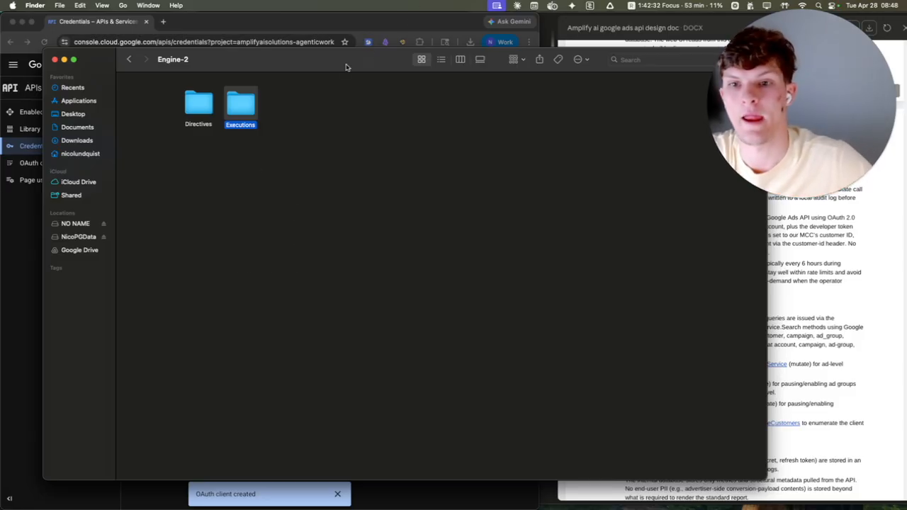
key("super+w")
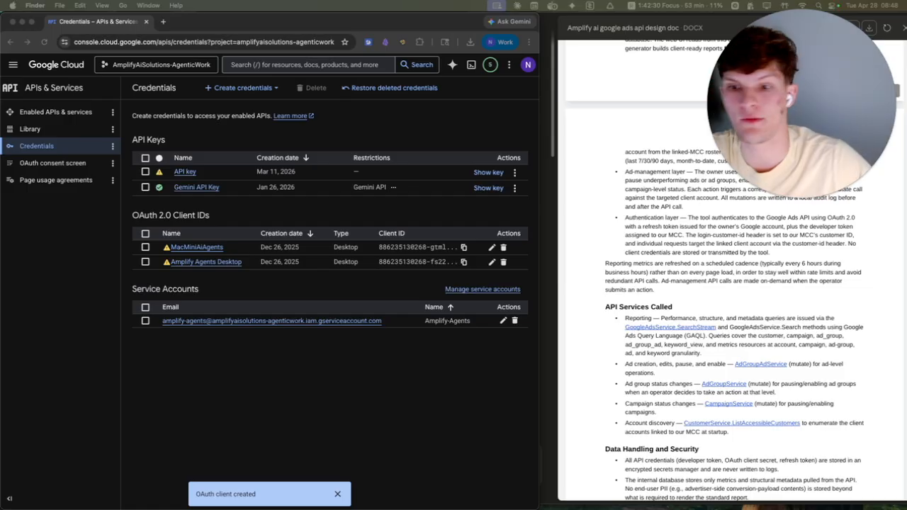
Step: Switch to Claude's Code mode for Amplify Ai Solutions and ask it to create and open a .env file for API keys in Engine 2
key("super+Tab")
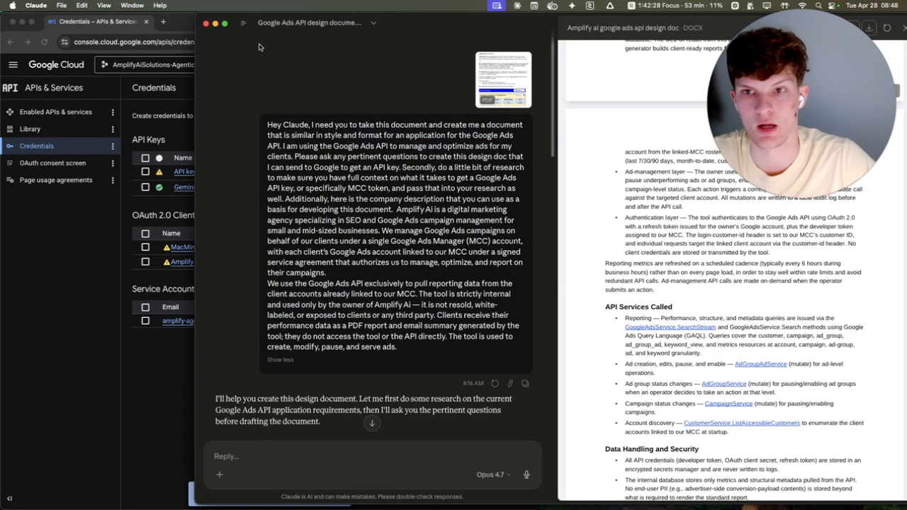
mouse_move(244, 25)
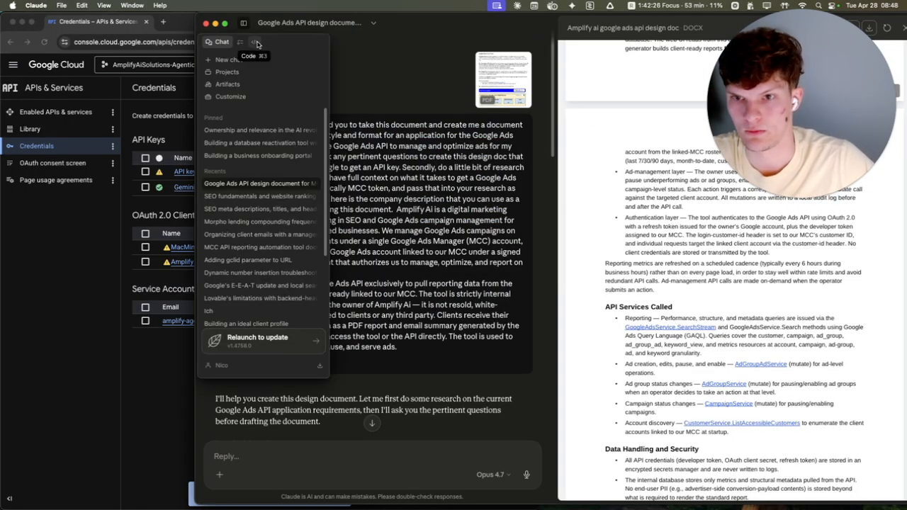
left_click(255, 42)
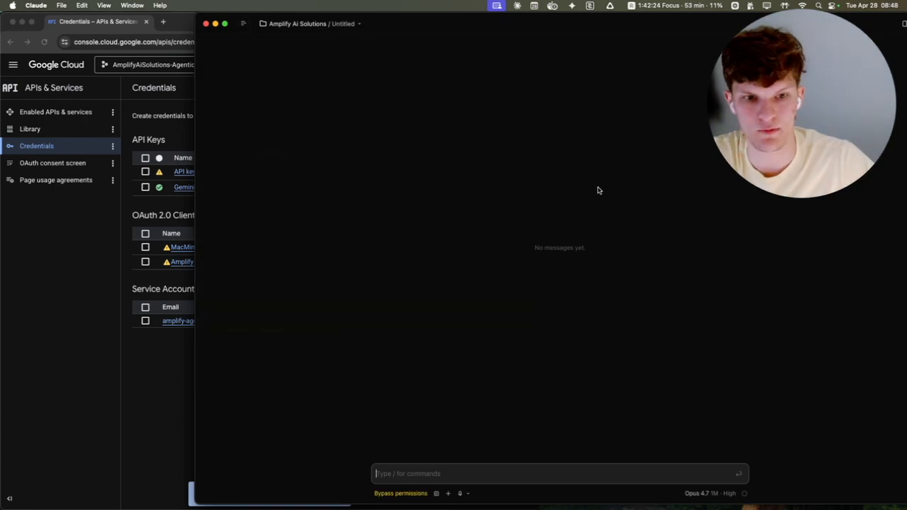
left_click_drag(632, 27, 519, 19)
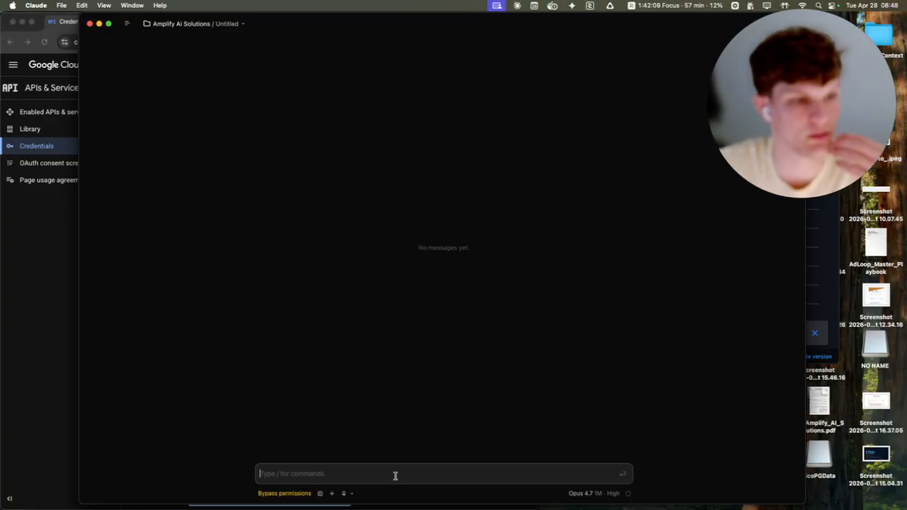
left_click(610, 6)
left_click(494, 107)
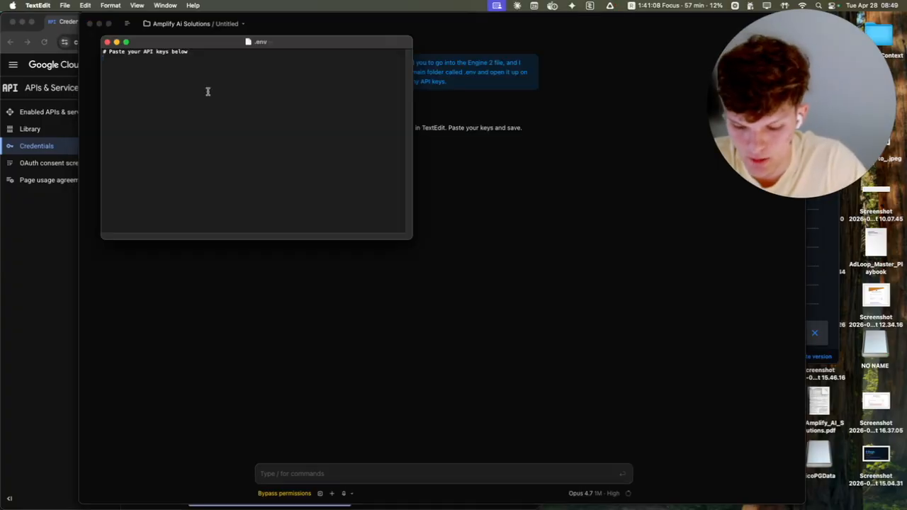
Step: Add the empty entries Google_Client_secret=, Google_Client_Id= and Google_MCC_Token= to the .env file
type("Google clinet")
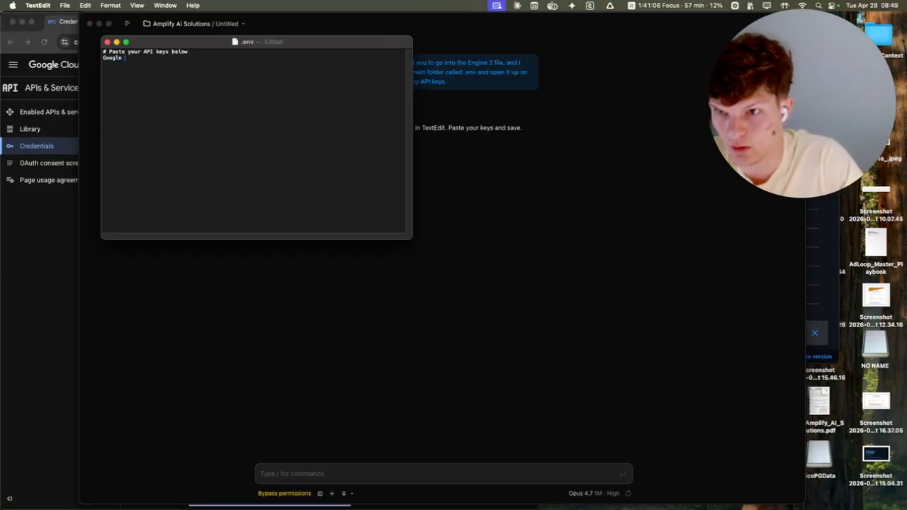
key("BackSpace")
key("BackSpace")
key("BackSpace")
type("ent")
key("BackSpace")
key("BackSpace")
key("BackSpace")
key("BackSpace")
key("BackSpace")
key("BackSpace")
key("BackSpace")
type("_")
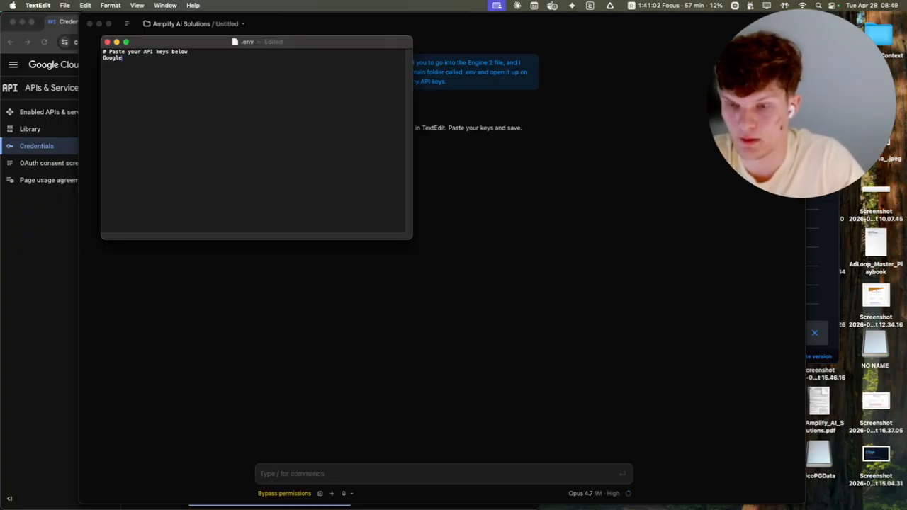
type("Client")
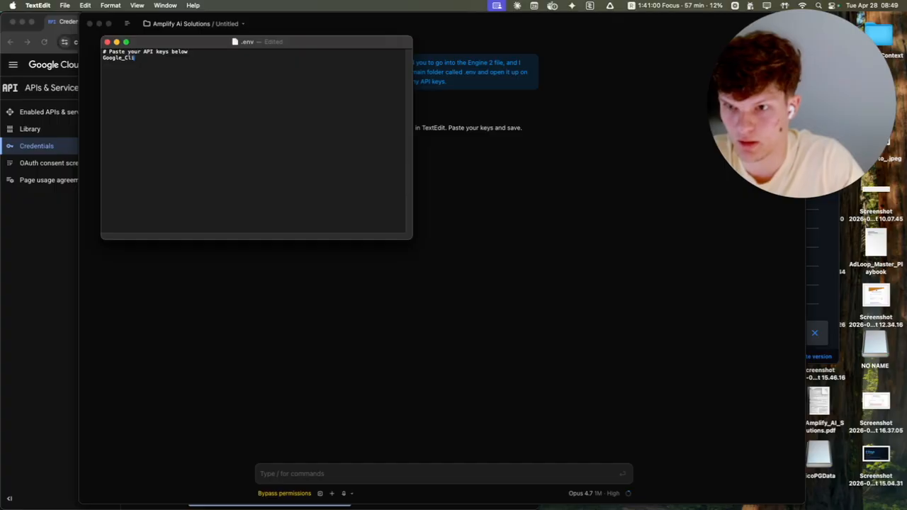
type("_secret=")
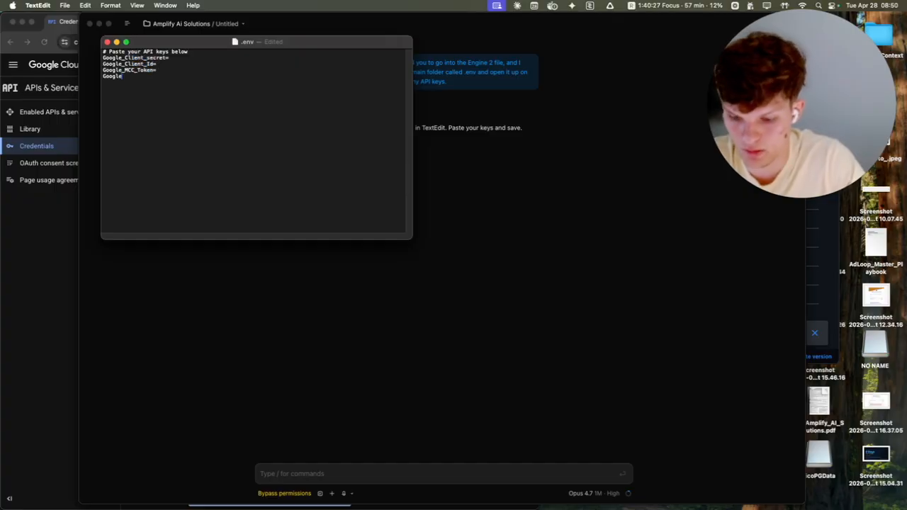
Step: Add an empty Google_refresh_token= entry to the .env file and close the file
type("_refr")
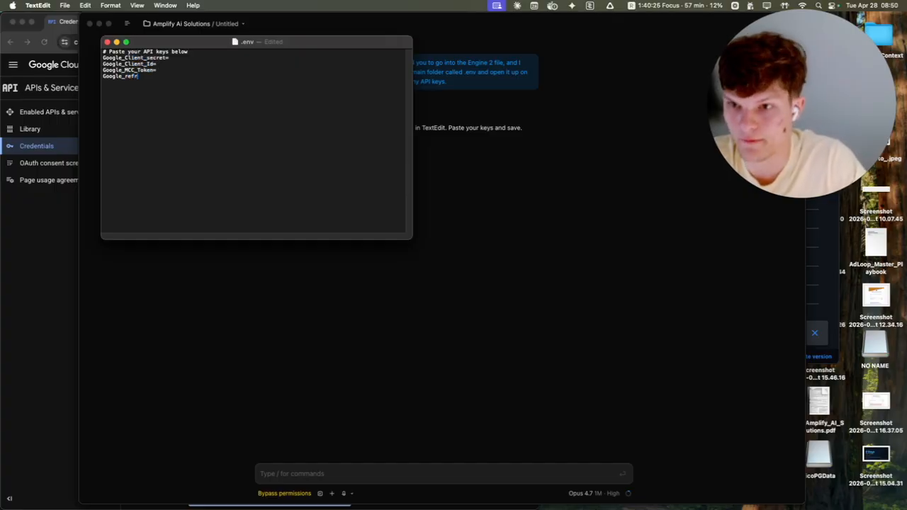
type("esh_tok")
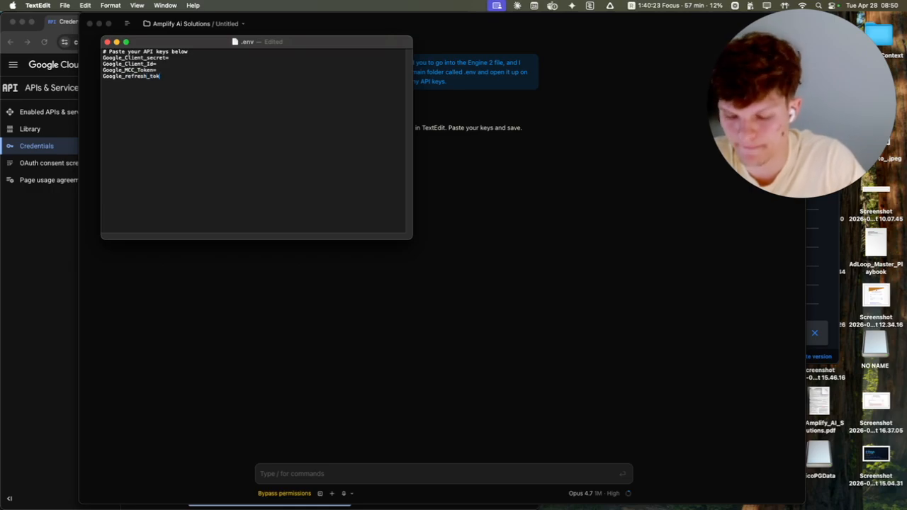
type("en=")
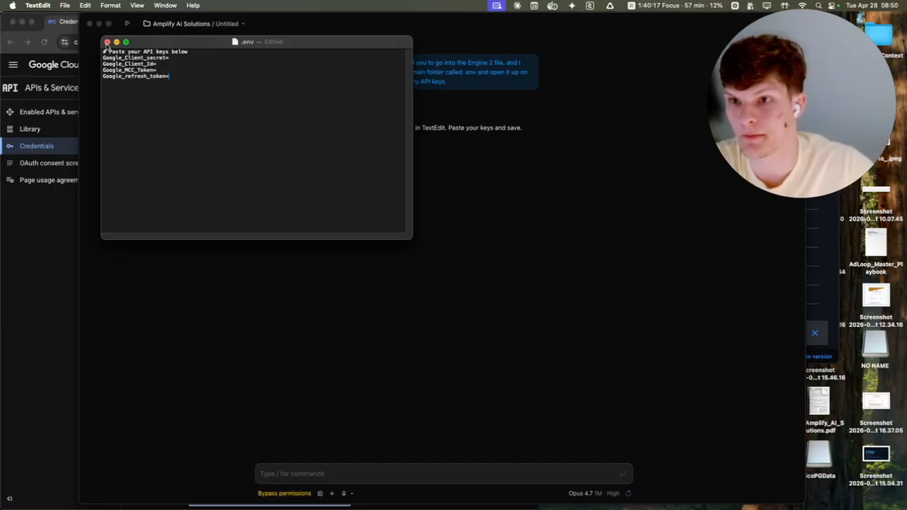
left_click(107, 42)
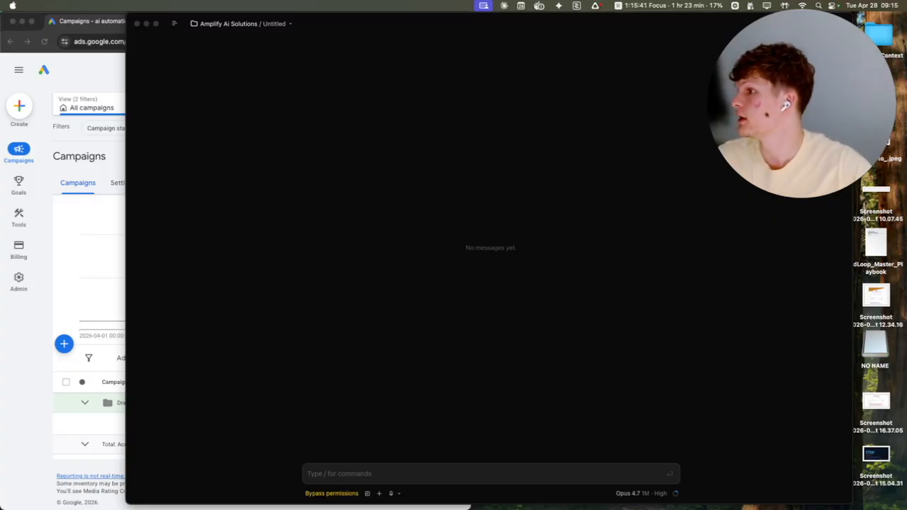
Step: Prompt Claude to research drywall repair, painting and general handyman keywords, build a handyman Google Ads campaign, and answer its follow-up questions
left_click(404, 481)
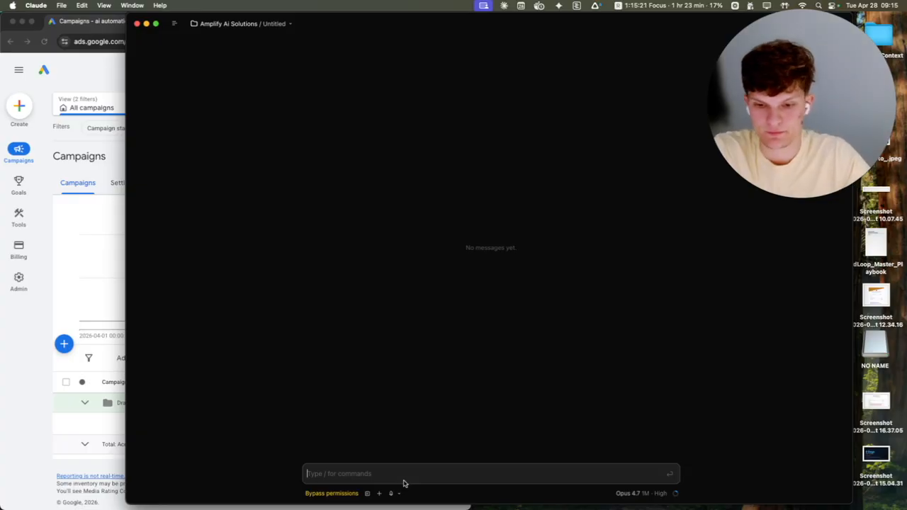
type("Please navigate to the engine file. We are going to be building a campaign for an AI automation company that is actually a handyman business. We are going to be building a Google Ads campaign for a handyman business under the Google account beginning with 404. I need you to perform keyword research for drywall repair, painting, and other general handyman tasks and put together a Google campaign.")
key("Return")
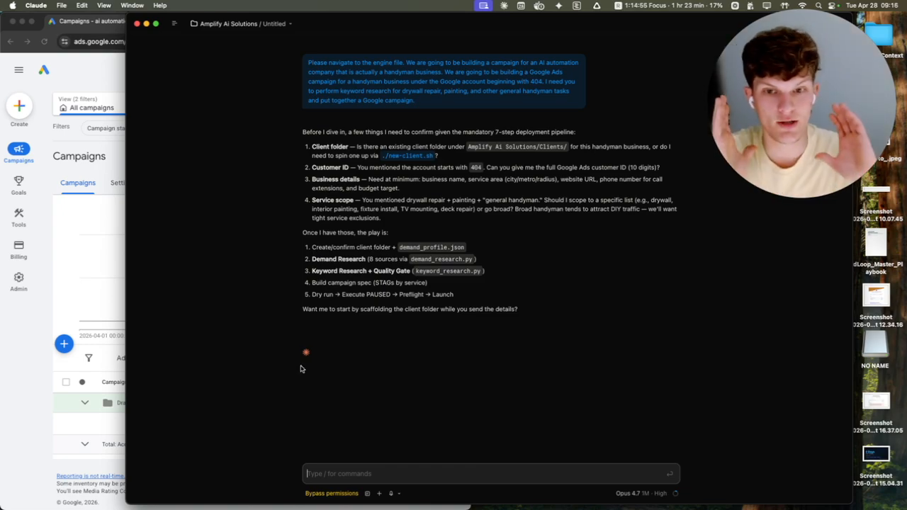
type("404-759-9703.")
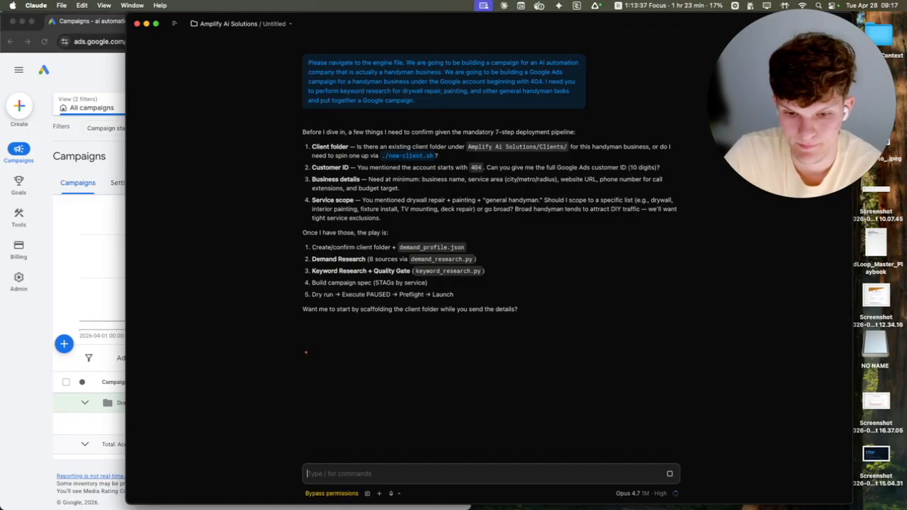
key("Return")
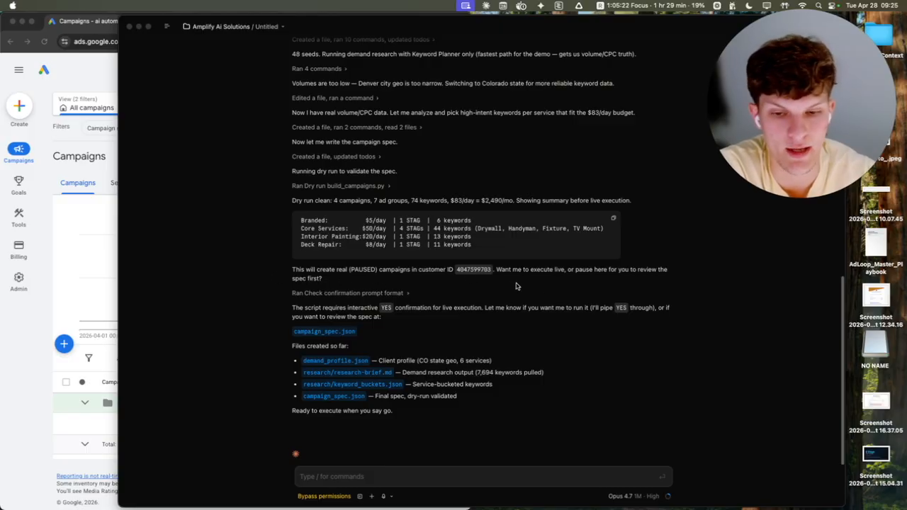
Step: Approve the live execution of the dry-run campaign build by replying "yes please"
left_click(482, 480)
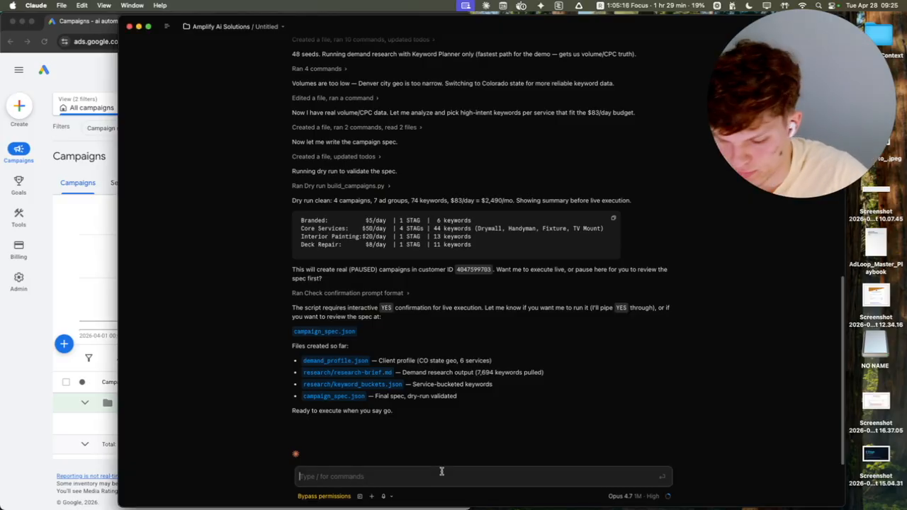
type("yes please")
key("Return")
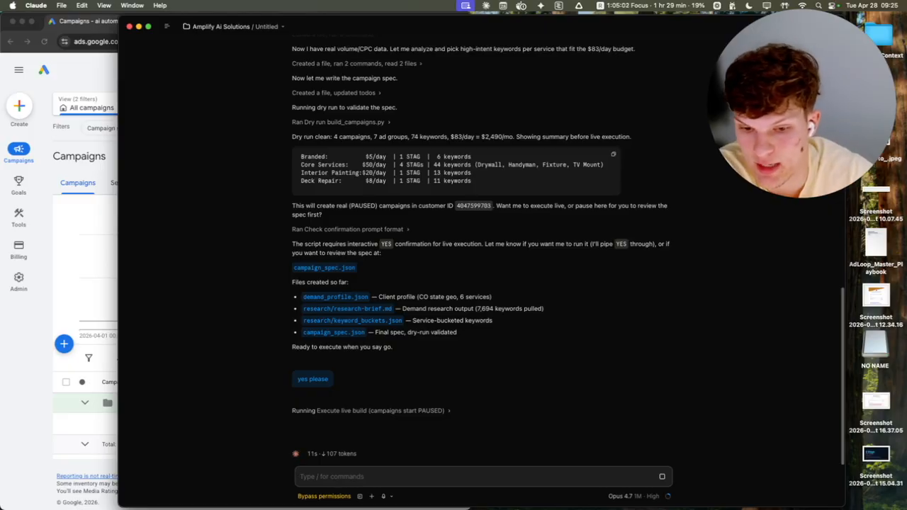
Step: Move the Claude window aside and widen the browser window showing the Google Ads Campaigns page
left_click(65, 316)
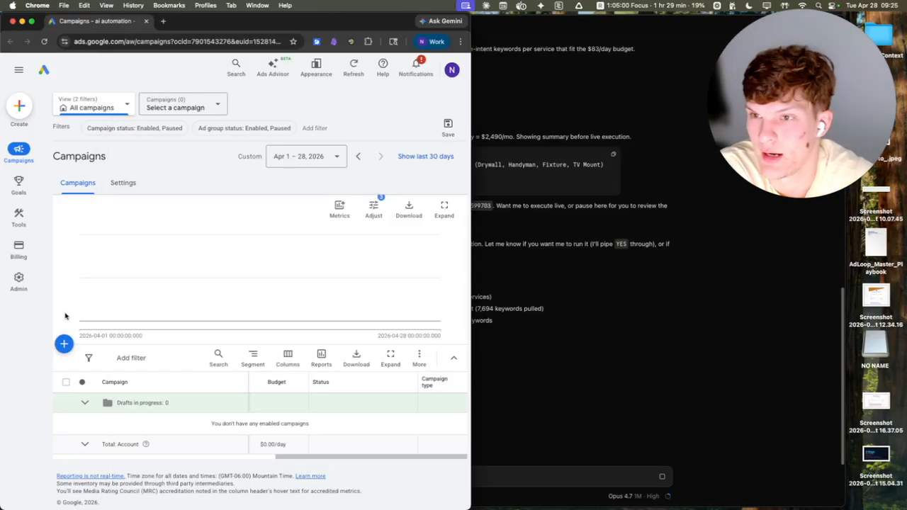
left_click(542, 386)
left_click_drag(504, 26, 568, 19)
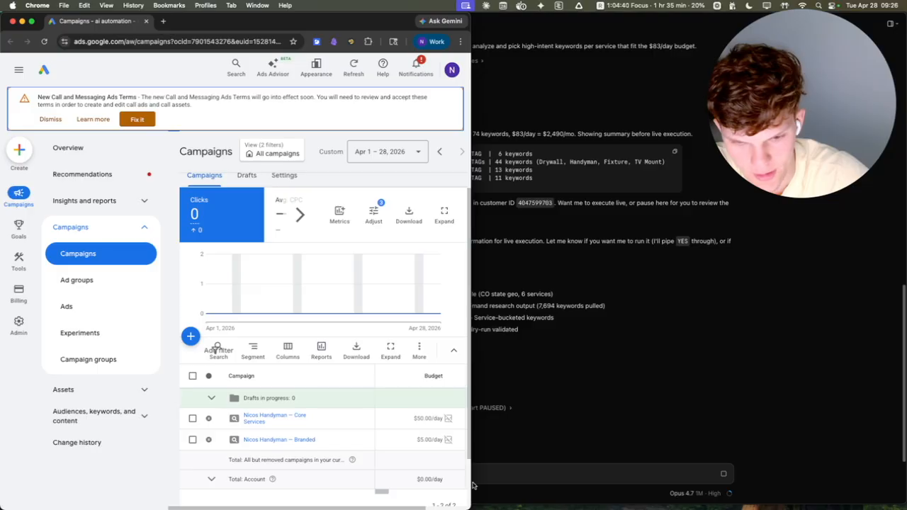
left_click_drag(475, 481, 825, 496)
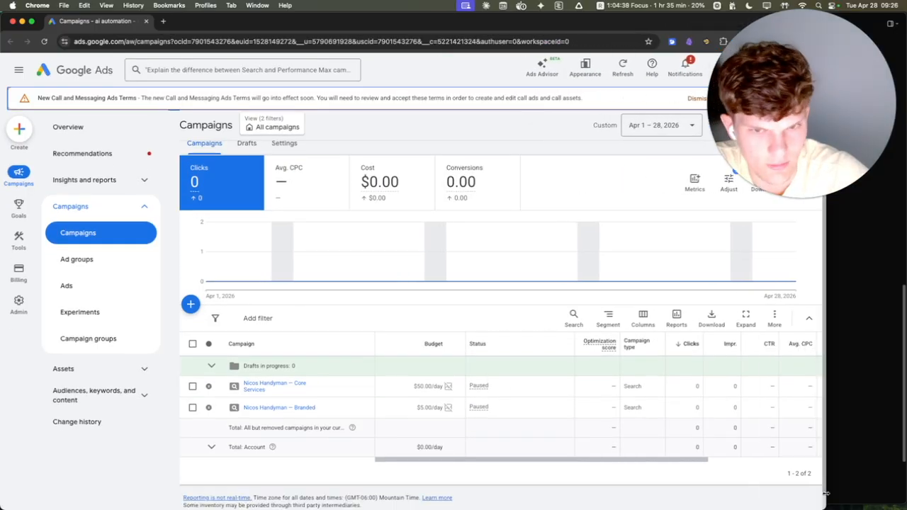
Step: Open the Handyman General ad group in the Core Services campaign and examine its keywords, match types and statuses
left_click(260, 388)
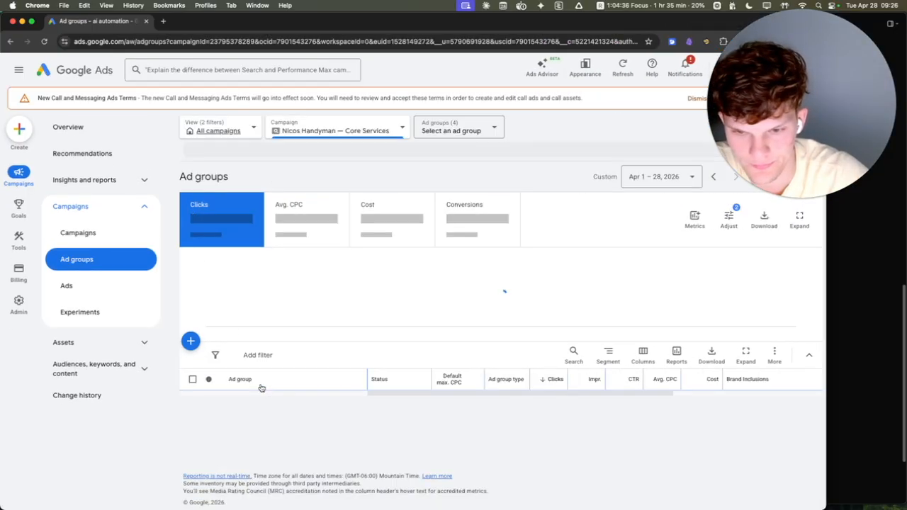
scroll(555, 330, "down", 2)
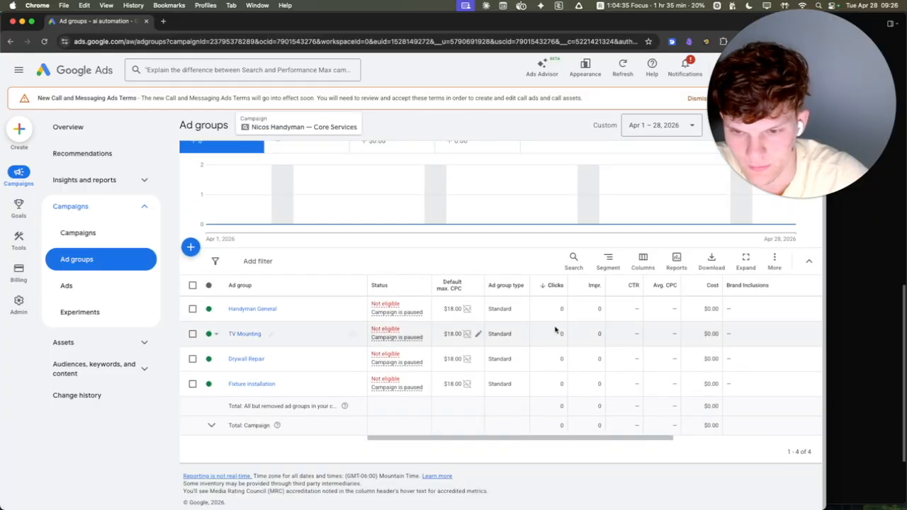
left_click(252, 308)
scroll(494, 348, "down", 1)
scroll(494, 348, "down", 10)
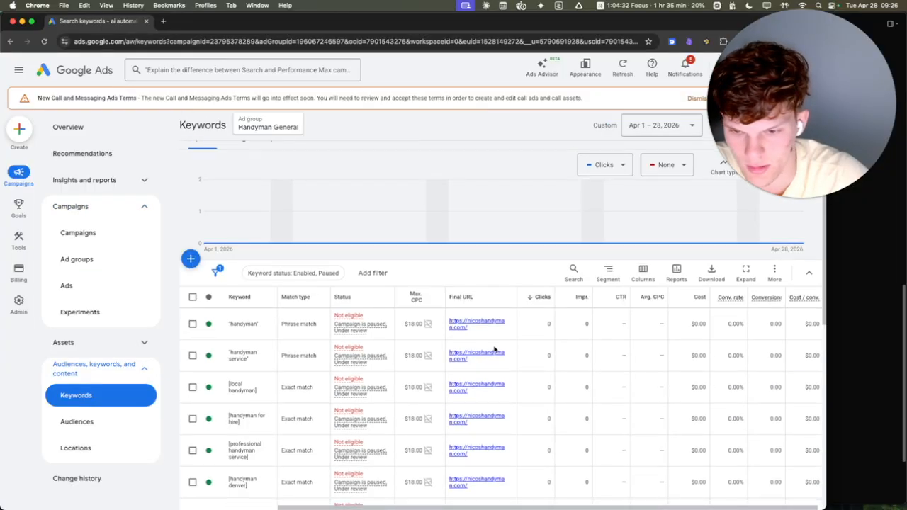
scroll(494, 349, "up", 5)
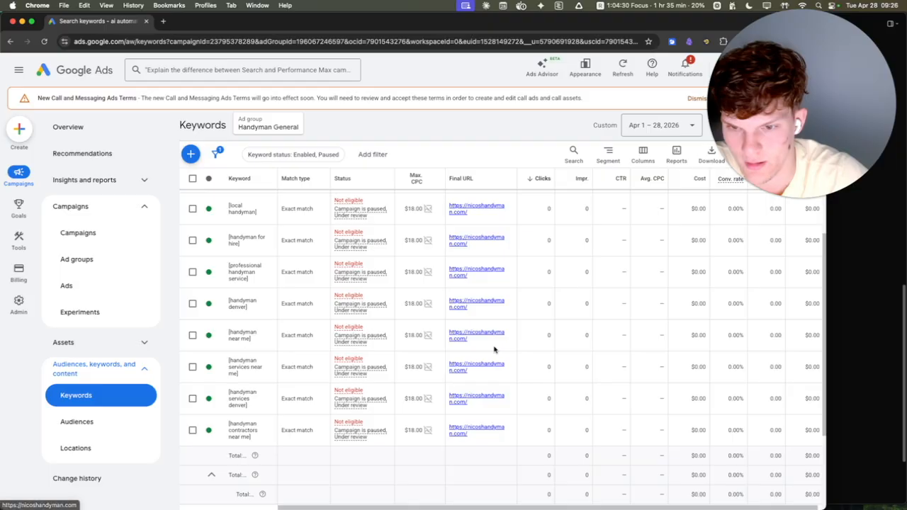
mouse_move(343, 376)
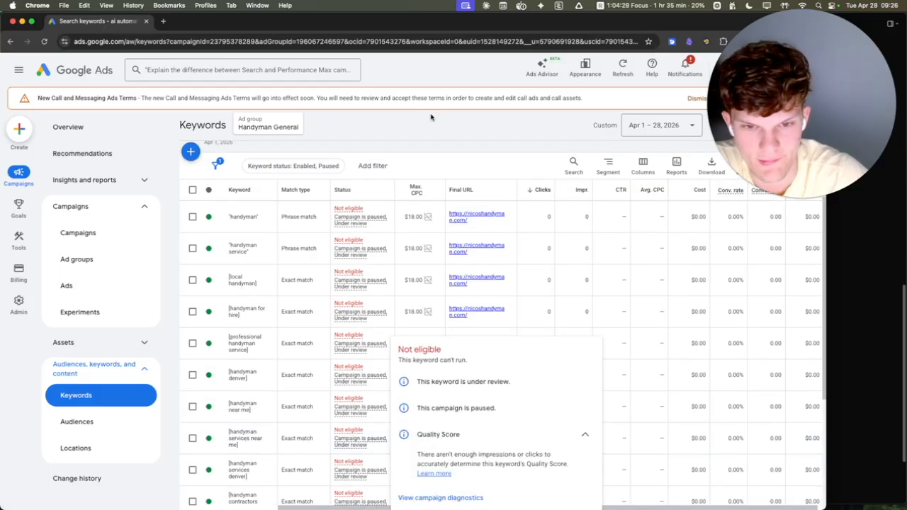
scroll(454, 319, "up", 6)
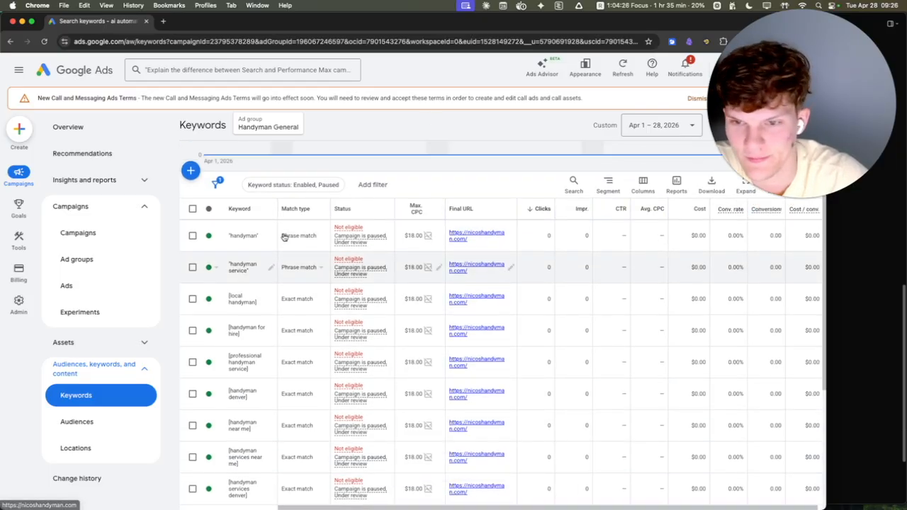
scroll(425, 354, "down", 3)
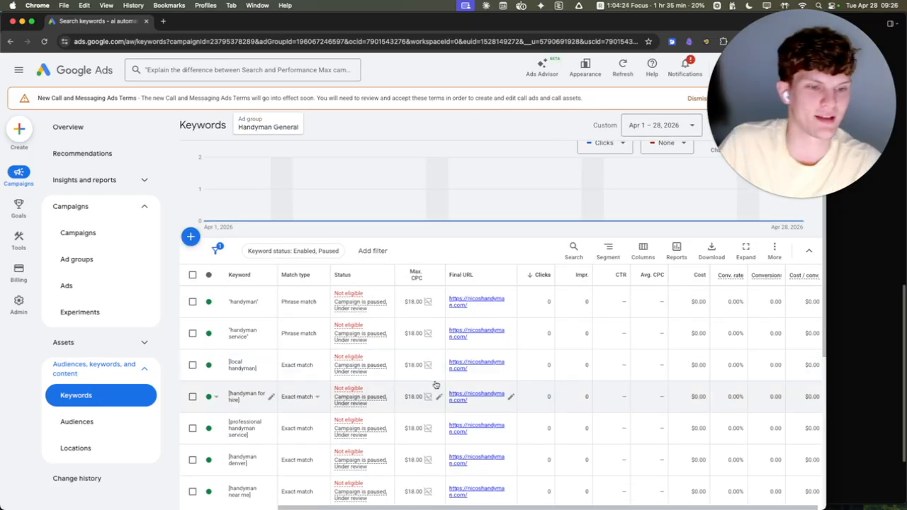